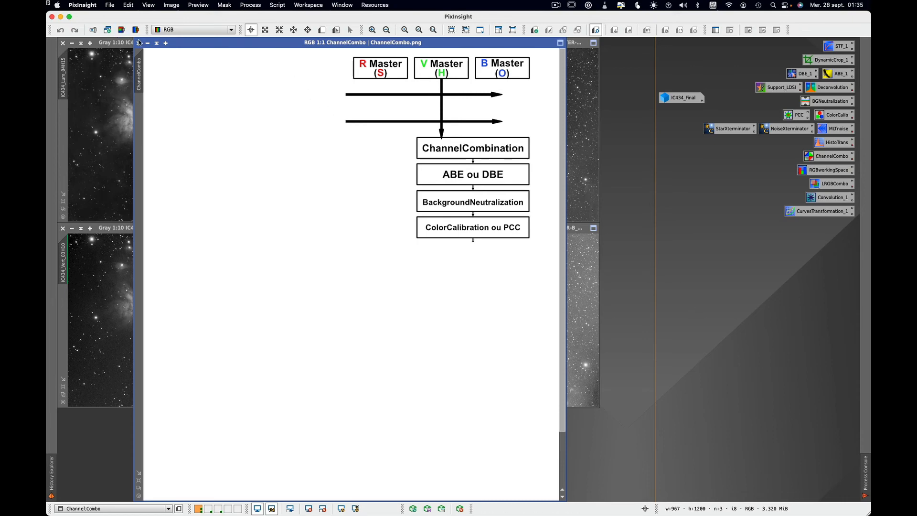
Minimise the ChannelCombo and Monochromatic_Workflow diagram images to icons.
{"action": "left_click", "coordinate": [148, 43]}
{"action": "left_click", "coordinate": [148, 43]}
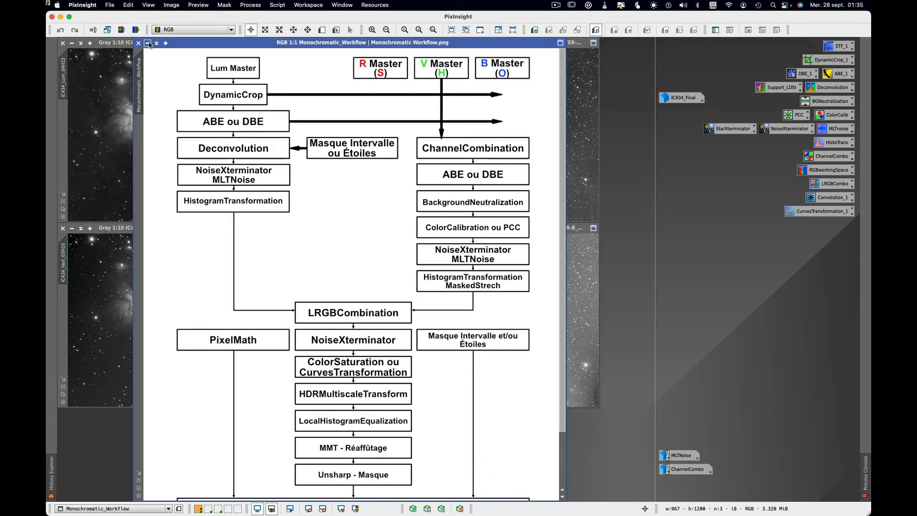
{"action": "left_click", "coordinate": [148, 44]}
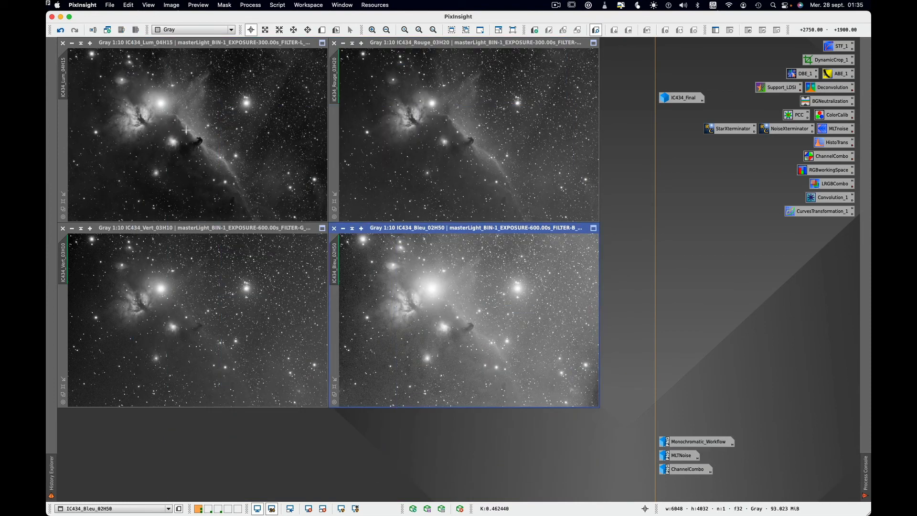
Minimise the IC434 blue, green, red and luminance master images to icons to clear the workspace.
{"action": "left_click_drag", "start_coordinate": [332, 235], "coordinate": [342, 231]}
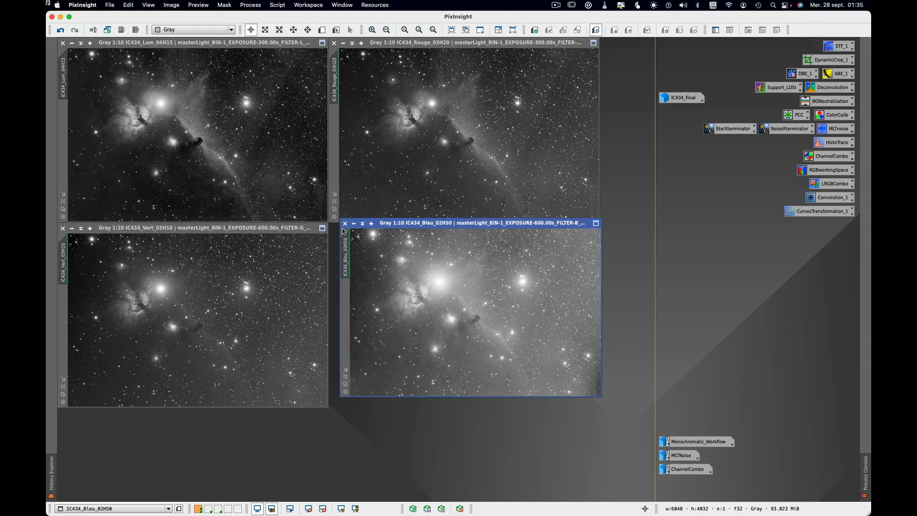
{"action": "left_click", "coordinate": [353, 223]}
{"action": "left_click", "coordinate": [71, 228]}
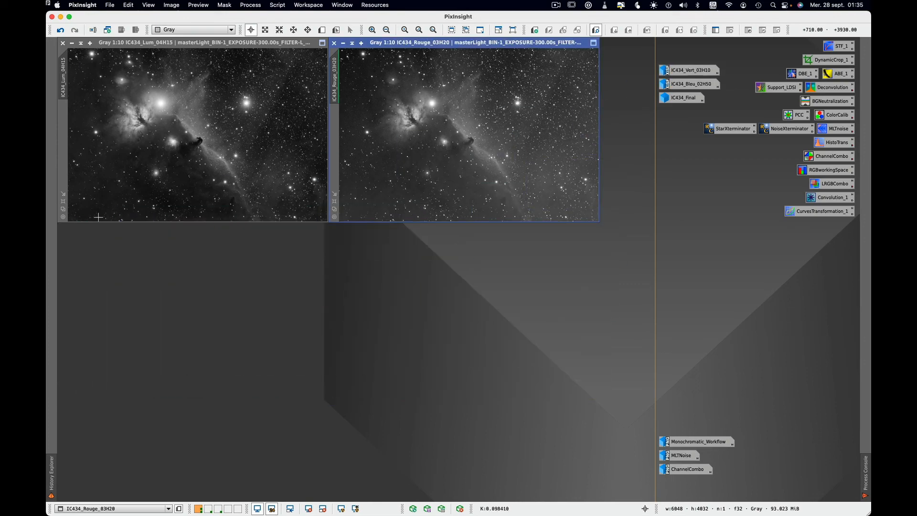
{"action": "left_click", "coordinate": [343, 42]}
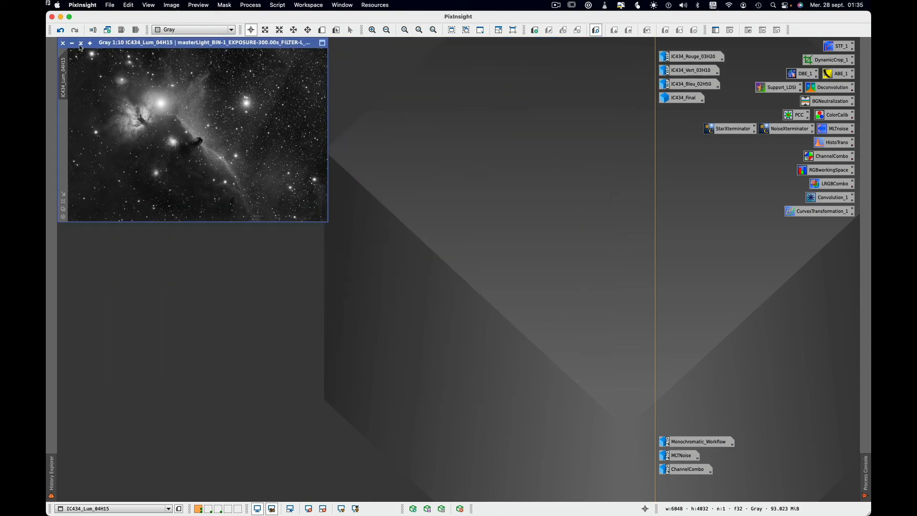
{"action": "left_click", "coordinate": [72, 42]}
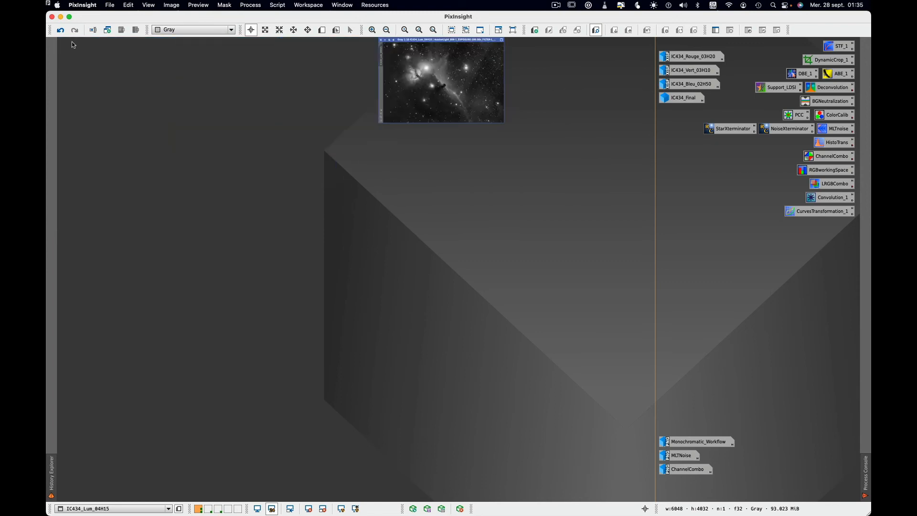
Open the ChannelCombination process from the ColorSpaces category and move its dialog higher in the workspace.
{"action": "left_click", "coordinate": [248, 8]}
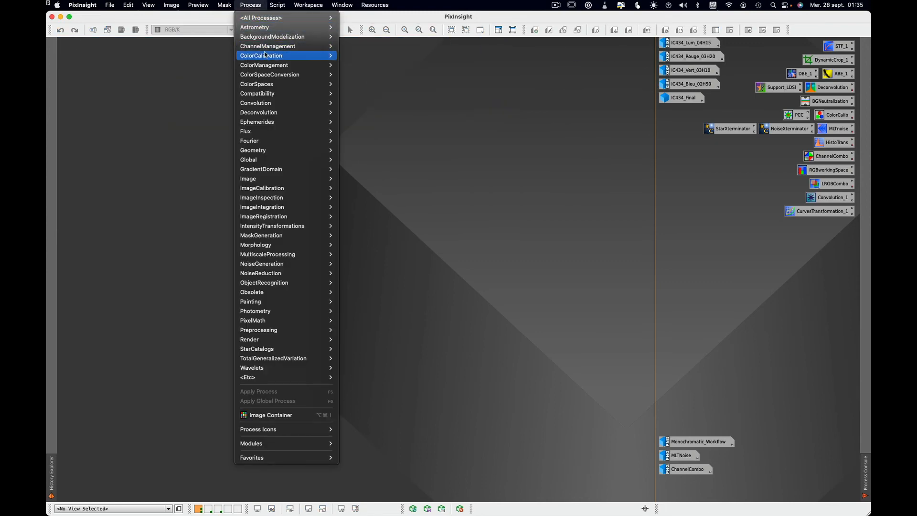
{"action": "mouse_move", "coordinate": [282, 59]}
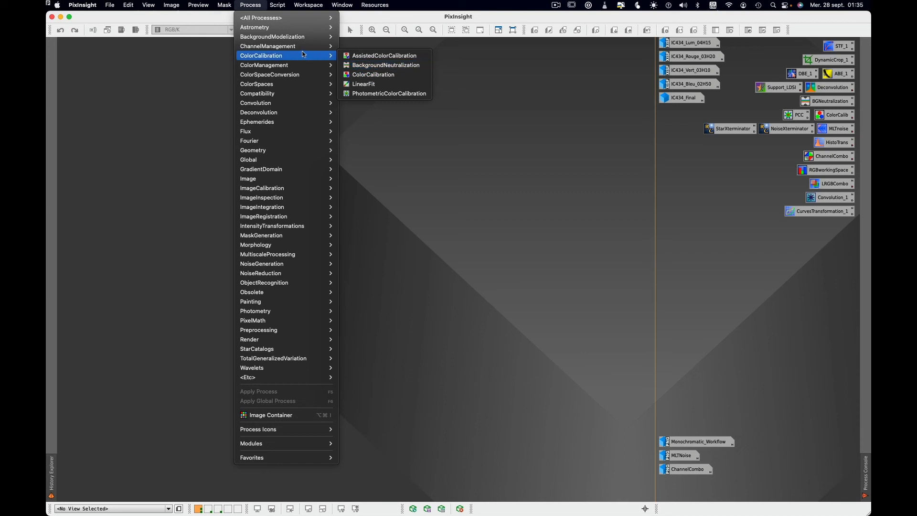
{"action": "mouse_move", "coordinate": [278, 88]}
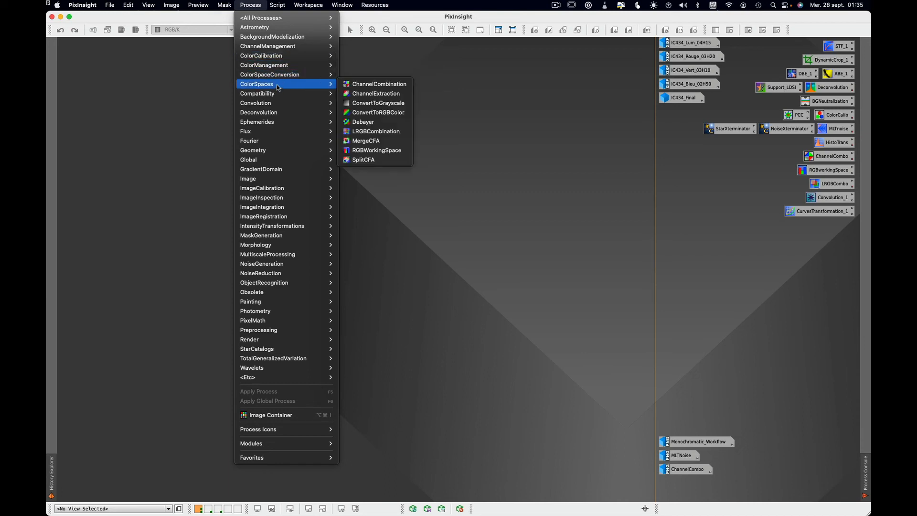
{"action": "left_click", "coordinate": [391, 85]}
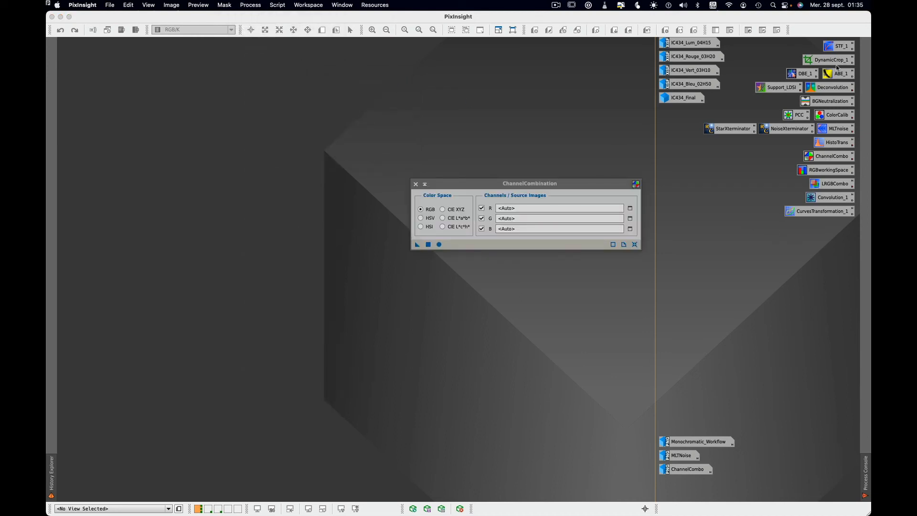
{"action": "left_click", "coordinate": [833, 160]}
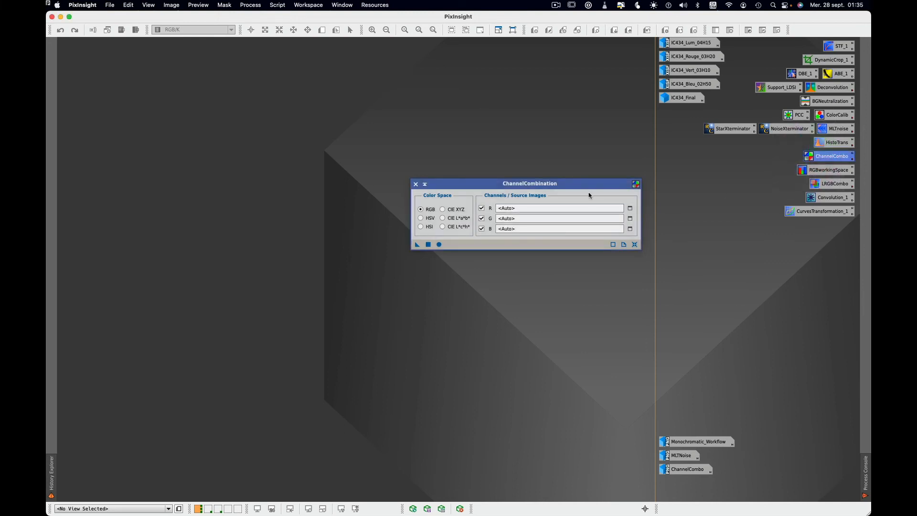
{"action": "left_click_drag", "start_coordinate": [588, 185], "coordinate": [588, 156]}
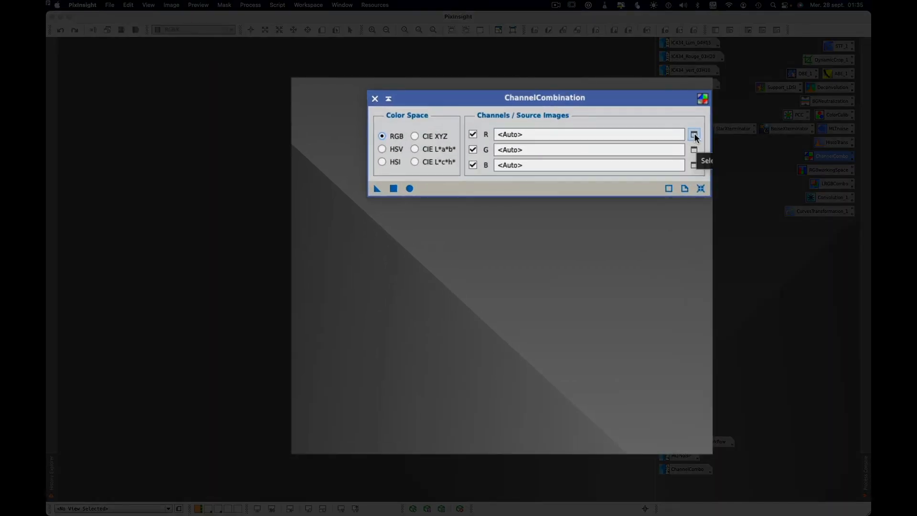
Select IC434_Rouge_03H20 as the source image for the R channel.
{"action": "left_click", "coordinate": [694, 135]}
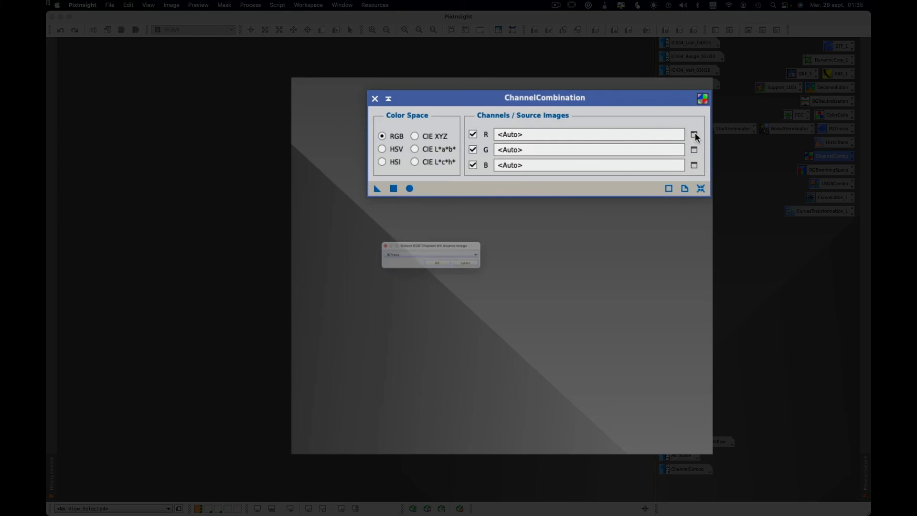
{"action": "left_click", "coordinate": [442, 251]}
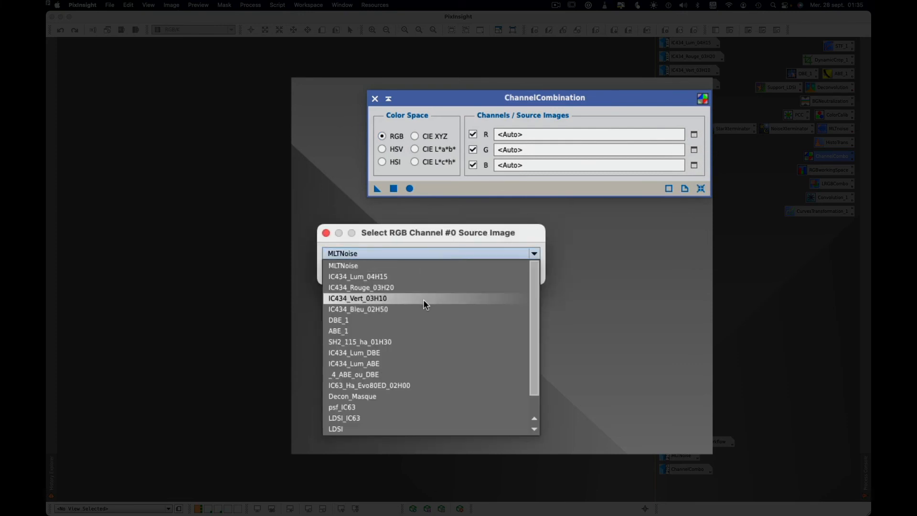
{"action": "left_click", "coordinate": [386, 288]}
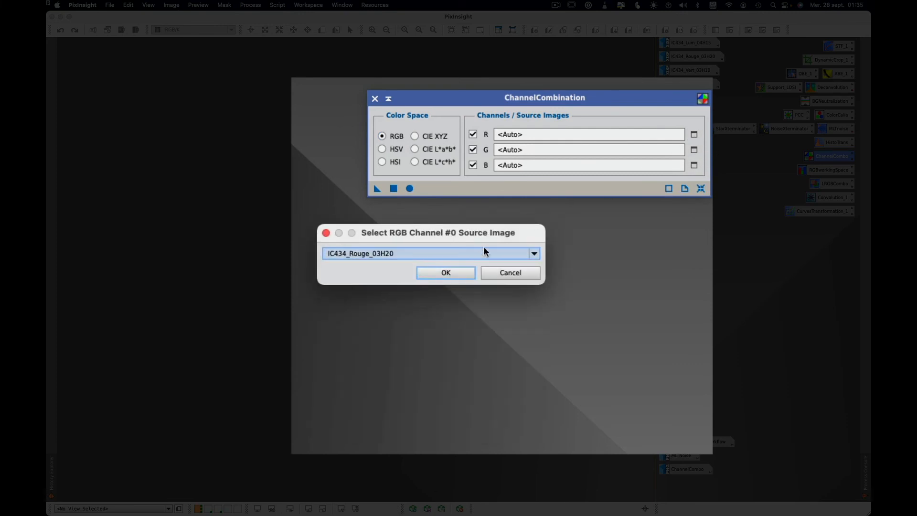
{"action": "left_click", "coordinate": [445, 271]}
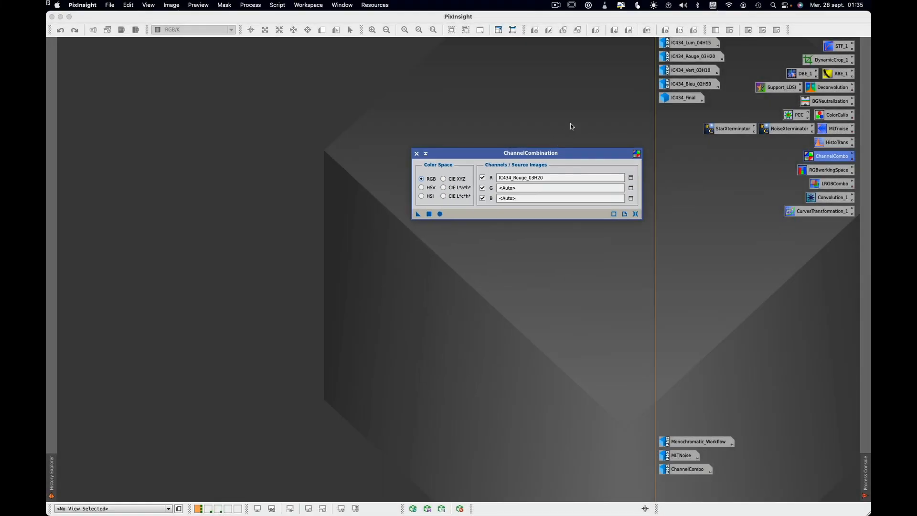
Assign IC434_Vert_03H10 to the G channel and IC434_Bleu_02H50 to the B channel.
{"action": "left_click", "coordinate": [689, 72]}
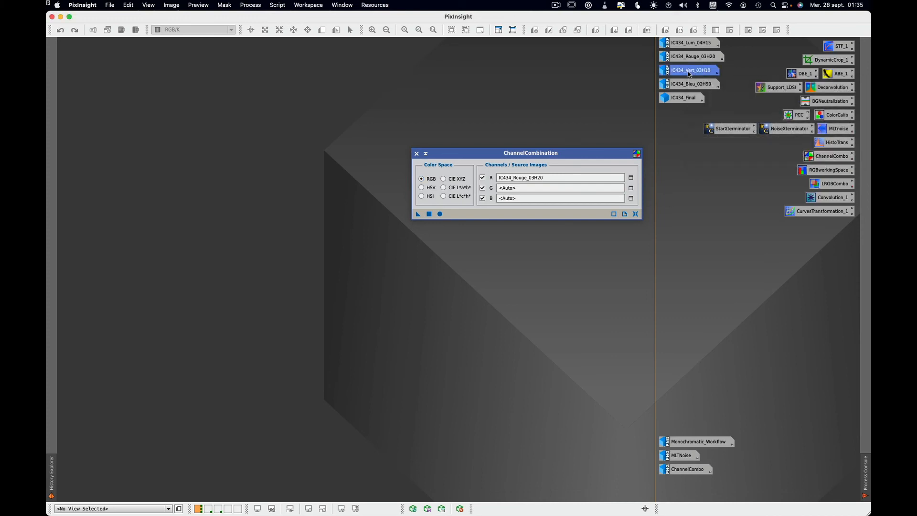
{"action": "left_click_drag", "start_coordinate": [689, 74], "coordinate": [537, 190]}
{"action": "mouse_move", "coordinate": [686, 85]}
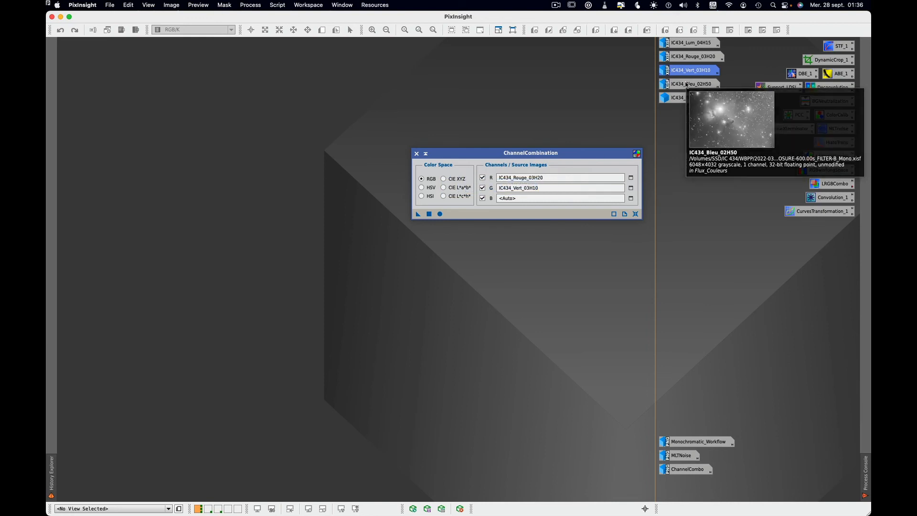
{"action": "left_click_drag", "start_coordinate": [686, 85], "coordinate": [529, 200]}
Apply ChannelCombination globally to create the RGB image, and close the process dialog.
{"action": "left_click_drag", "start_coordinate": [418, 213], "coordinate": [440, 215]}
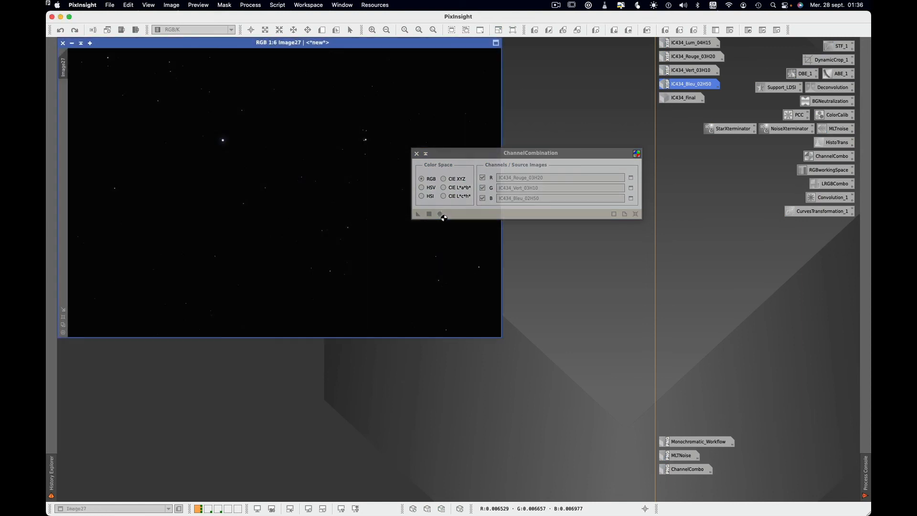
{"action": "left_click", "coordinate": [417, 154]}
Enlarge the new RGB image and auto-stretch its display with ScreenTransferFunction, tracking the active view and keeping the channels linked.
{"action": "double_click", "coordinate": [838, 46]}
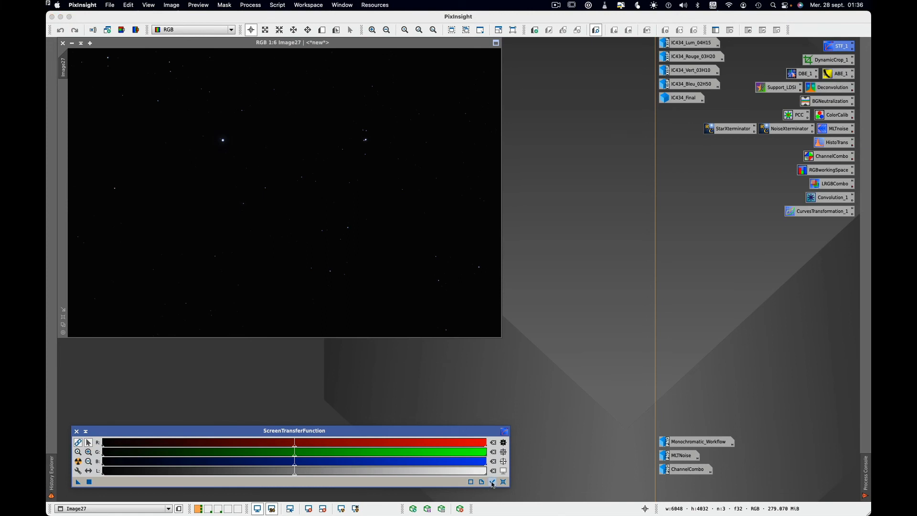
{"action": "left_click", "coordinate": [492, 482]}
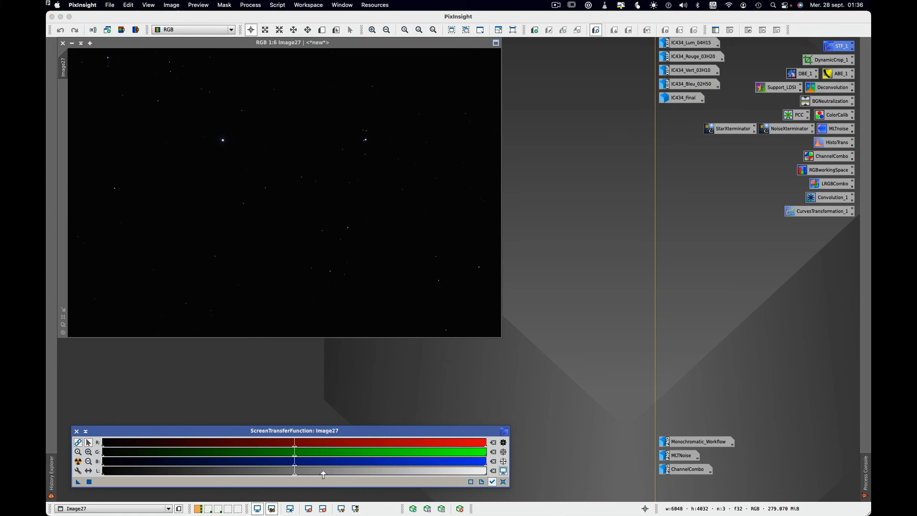
{"action": "left_click", "coordinate": [63, 317]}
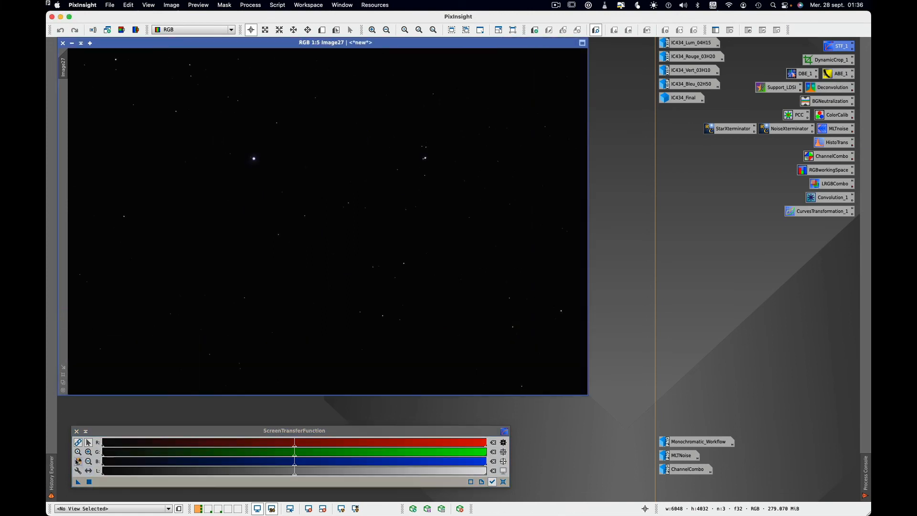
{"action": "left_click", "coordinate": [78, 462]}
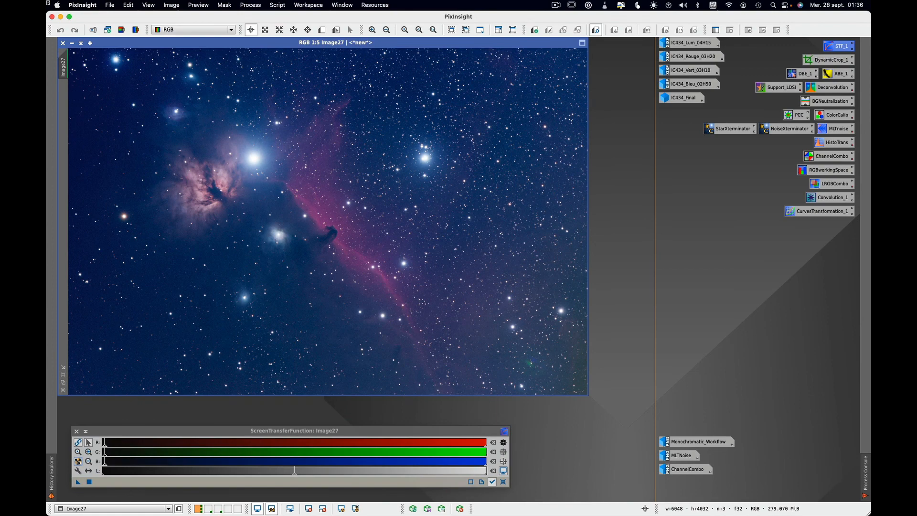
Magnify the ScreenTransferFunction channel graphs, unlink the RGB channels and auto-stretch the image's display again.
{"action": "left_click", "coordinate": [116, 444]}
{"action": "left_click_drag", "start_coordinate": [116, 446], "coordinate": [272, 445]}
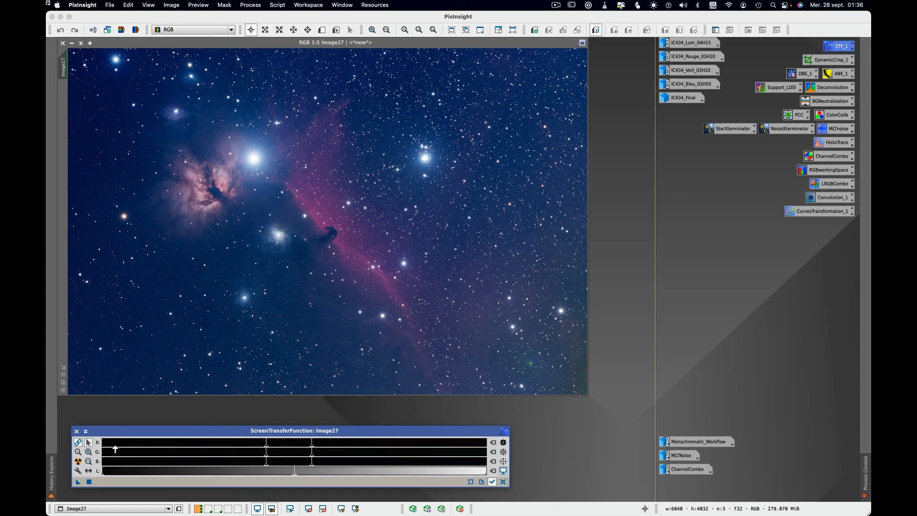
{"action": "left_click", "coordinate": [78, 443]}
{"action": "left_click", "coordinate": [78, 462]}
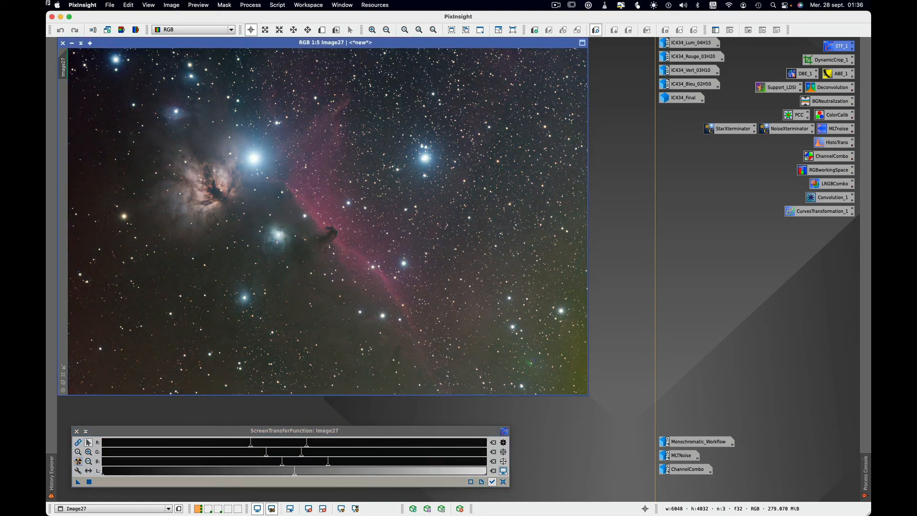
{"action": "left_click", "coordinate": [183, 434]}
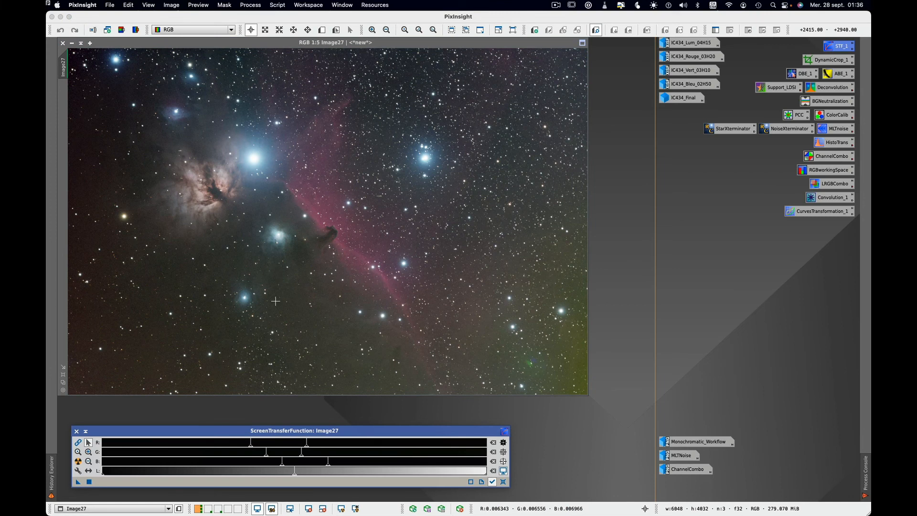
Open the IC434_Final image to compare it with the combined RGB image, and minimise it again.
{"action": "double_click", "coordinate": [684, 99]}
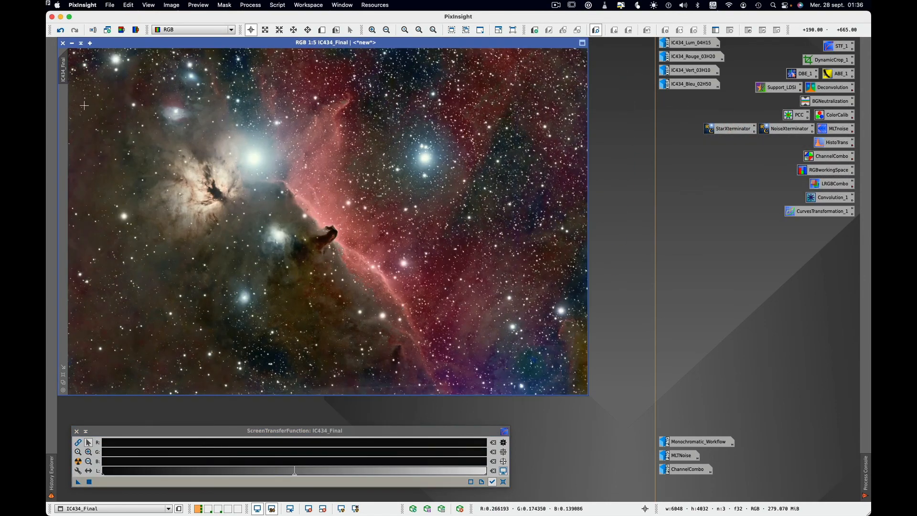
{"action": "left_click", "coordinate": [73, 44]}
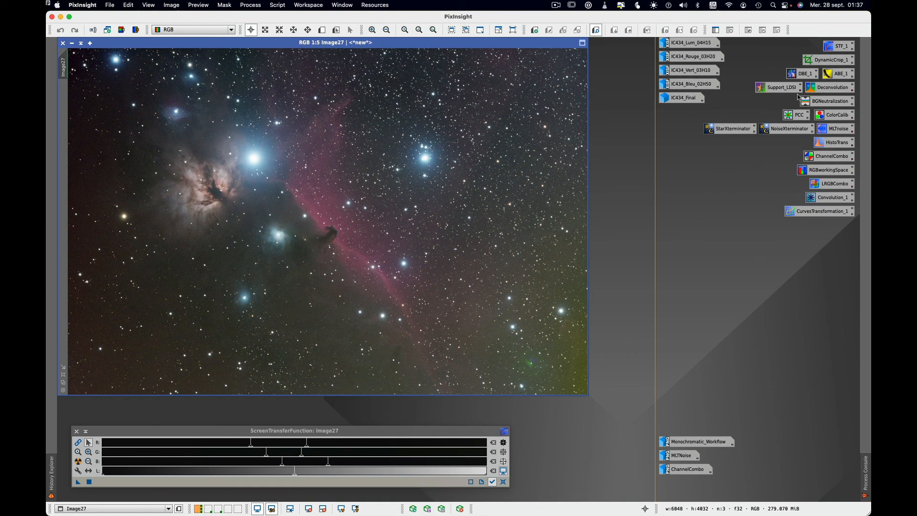
Start DynamicBackgroundExtraction on the RGB image and generate samples with a default radius of 100 and 4 samples per row.
{"action": "double_click", "coordinate": [806, 74]}
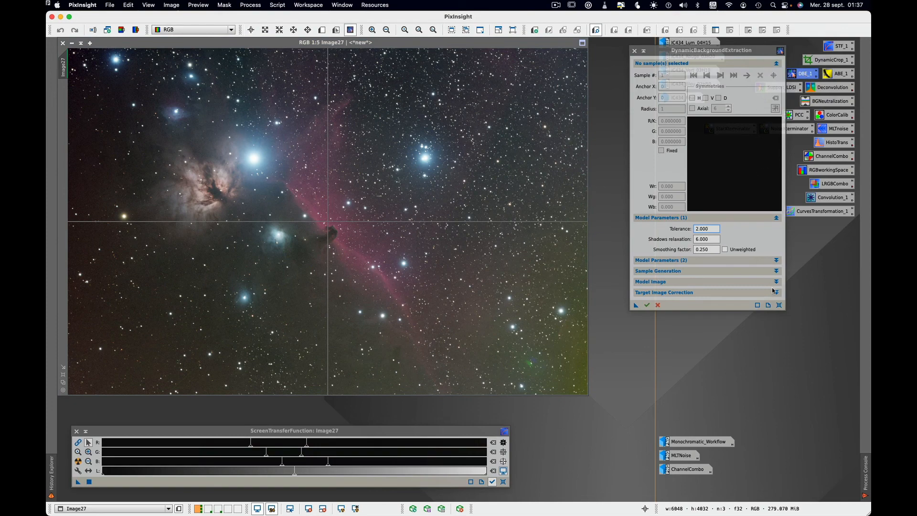
{"action": "left_click", "coordinate": [776, 271]}
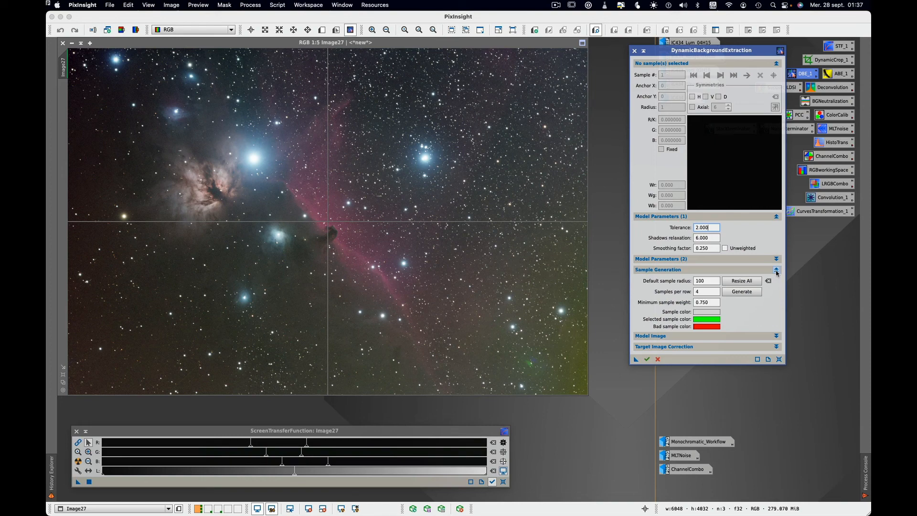
{"action": "left_click", "coordinate": [742, 291]}
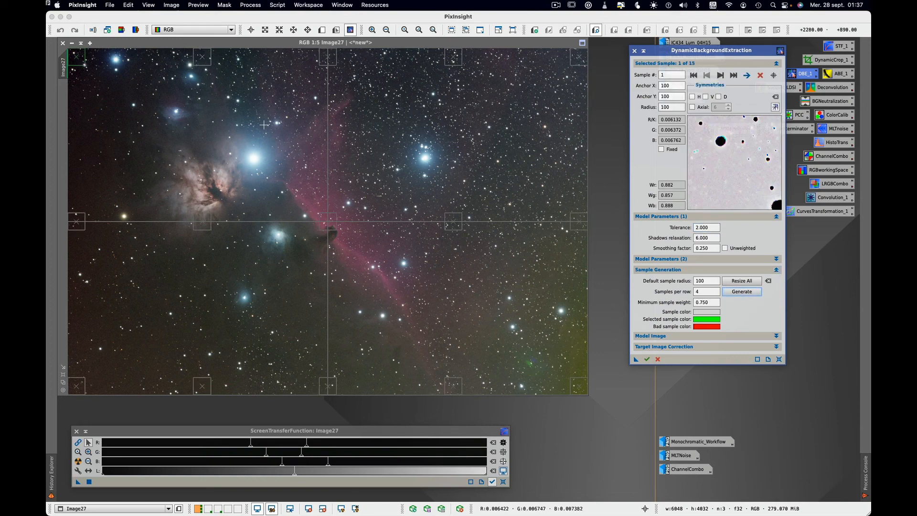
Add a background sample near the Flame Nebula and reposition three samples onto darker sky, including one to about X 632, Y 2816.
{"action": "left_click", "coordinate": [121, 151]}
{"action": "left_click_drag", "start_coordinate": [203, 64], "coordinate": [227, 64]}
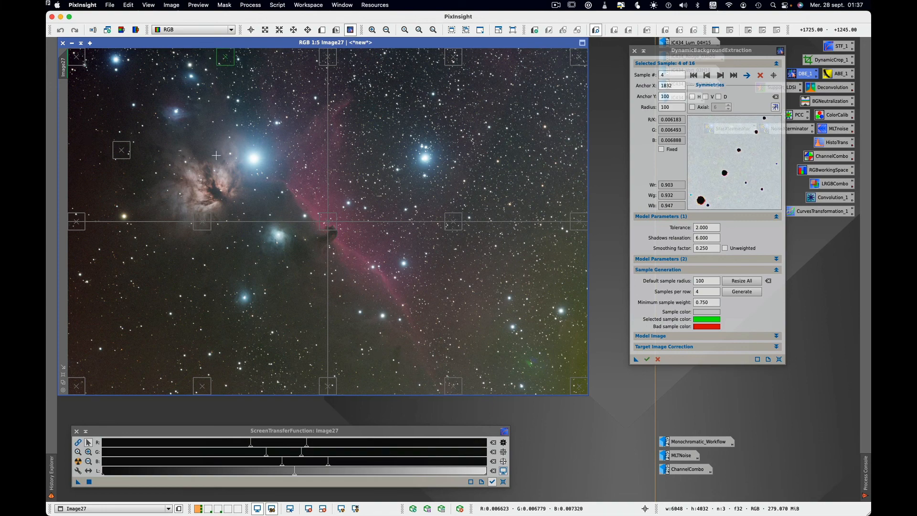
{"action": "left_click_drag", "start_coordinate": [209, 225], "coordinate": [128, 295]}
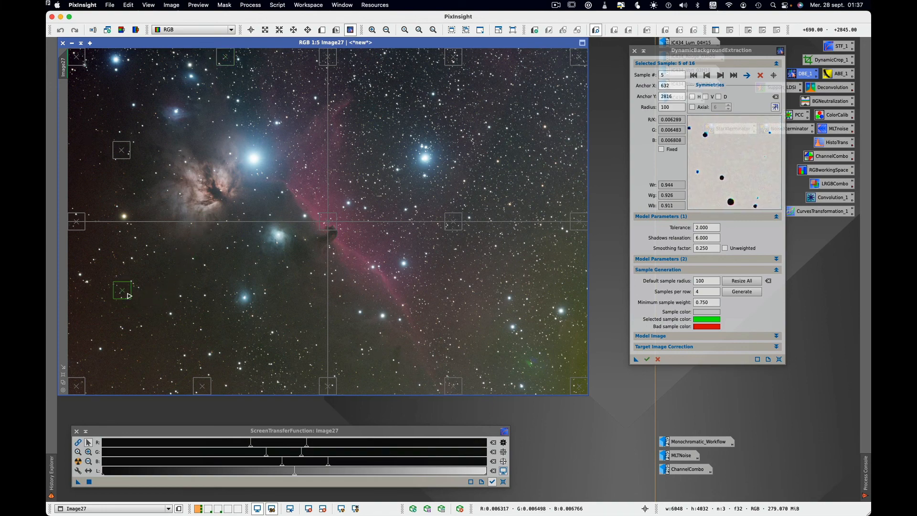
{"action": "left_click", "coordinate": [326, 390]}
{"action": "left_click_drag", "start_coordinate": [327, 390], "coordinate": [271, 367]}
Move three background samples onto darker sky and add three more, including ones near X 3730, Y 960 and X 5420, Y 970.
{"action": "left_click_drag", "start_coordinate": [453, 386], "coordinate": [499, 382]}
{"action": "left_click", "coordinate": [551, 346]}
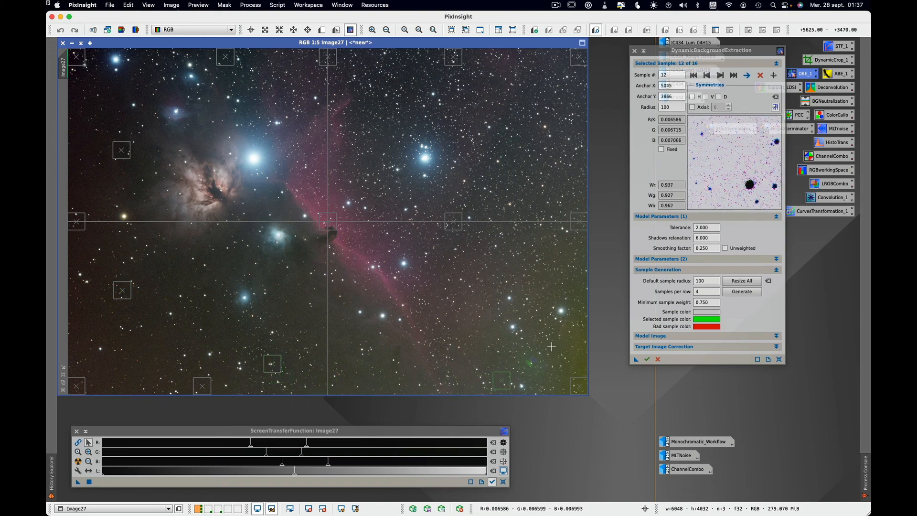
{"action": "left_click_drag", "start_coordinate": [448, 213], "coordinate": [464, 203]}
{"action": "left_click", "coordinate": [387, 131]}
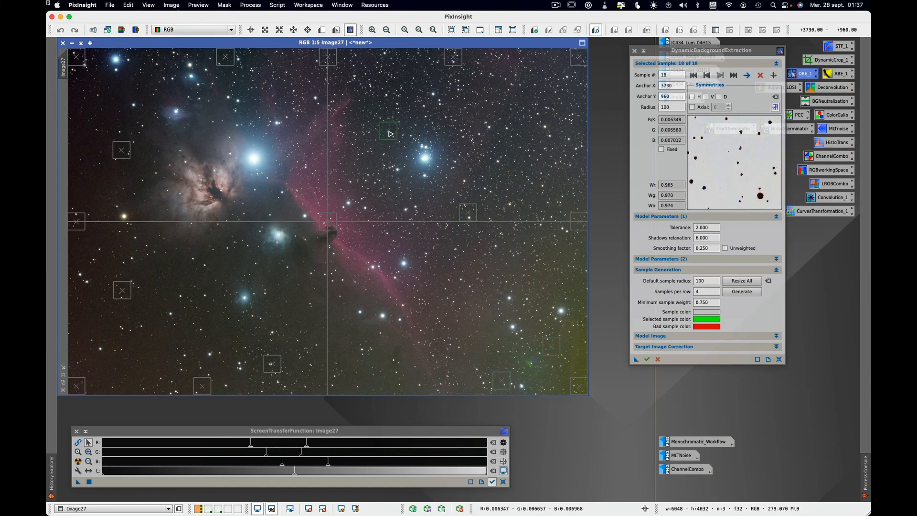
{"action": "left_click", "coordinate": [534, 133]}
{"action": "left_click", "coordinate": [777, 271]}
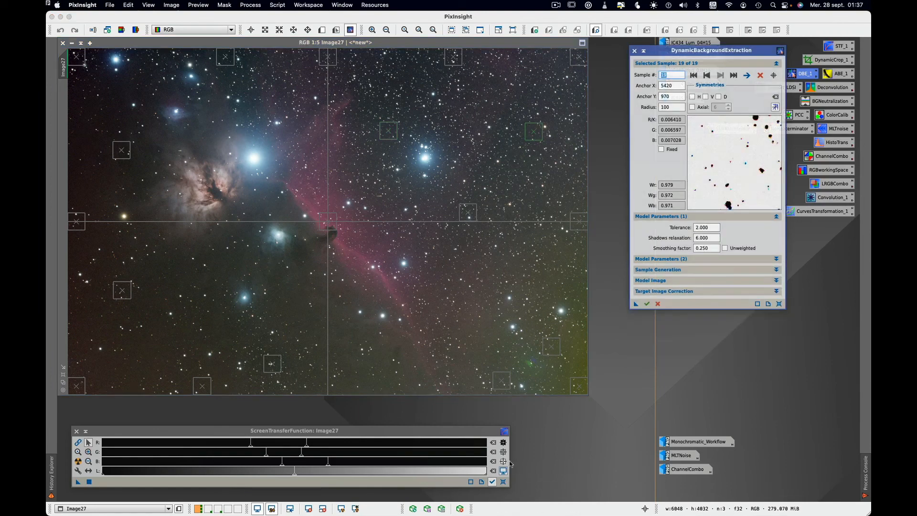
Turn the ScreenTransferFunction display off and on repeatedly to compare the RGB image with and without its stretch.
{"action": "left_click", "coordinate": [493, 433]}
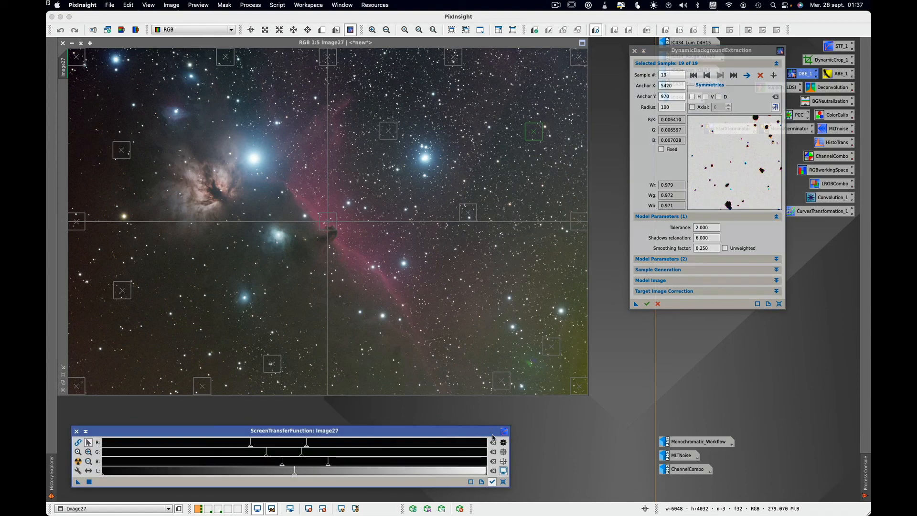
{"action": "left_click", "coordinate": [503, 471]}
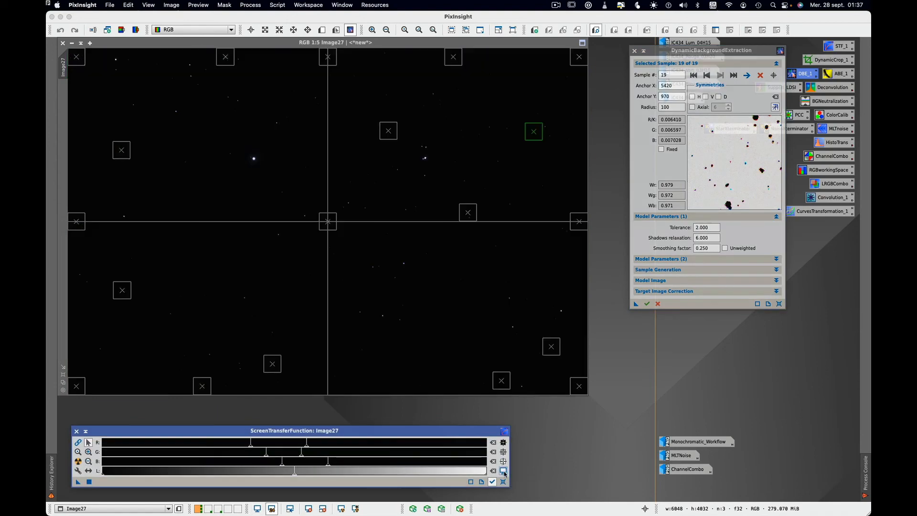
{"action": "left_click", "coordinate": [504, 471]}
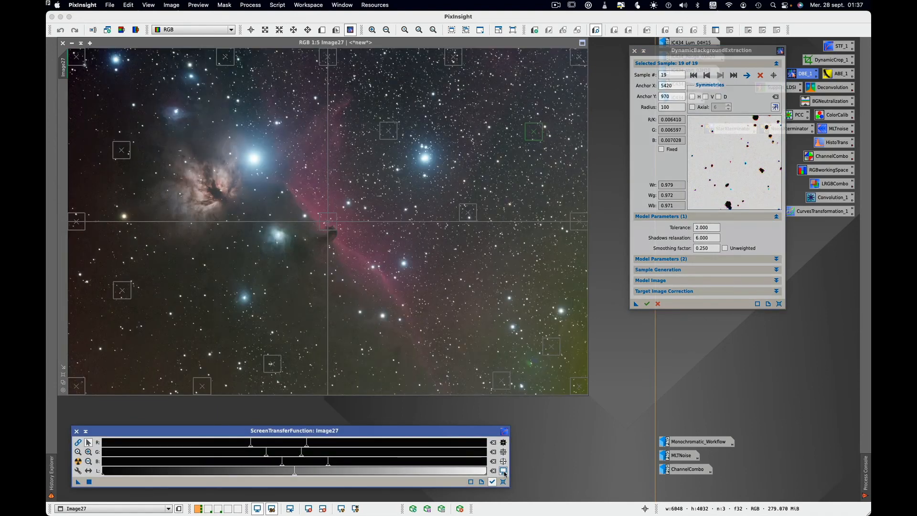
{"action": "left_click", "coordinate": [503, 471]}
{"action": "left_click", "coordinate": [504, 472]}
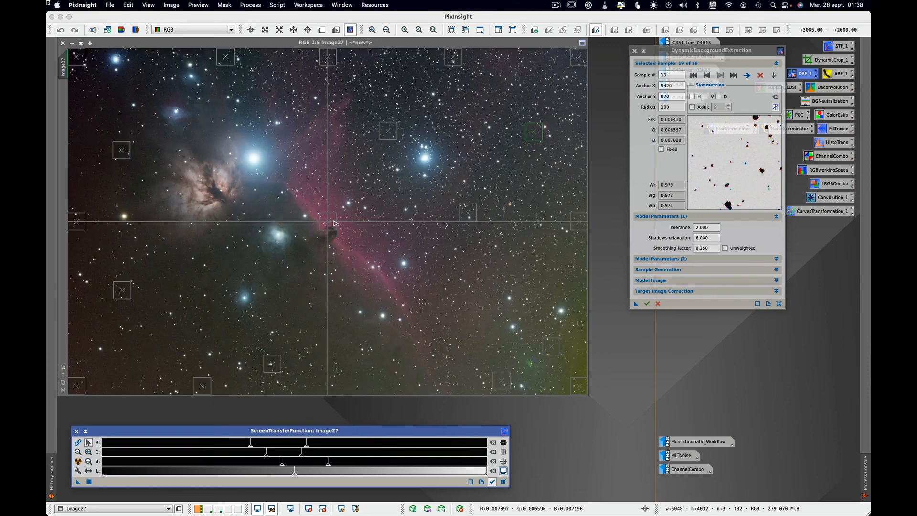
Move the central sample off the Horsehead Nebula to about X 5439, Y 2621 and compare the unstretched and stretched display once more.
{"action": "left_click", "coordinate": [557, 288]}
{"action": "left_click_drag", "start_coordinate": [561, 288], "coordinate": [542, 276]}
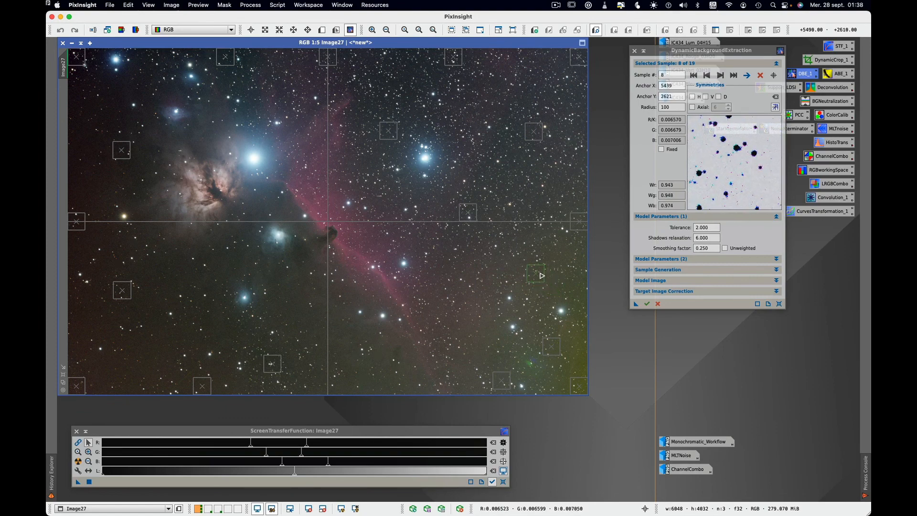
{"action": "left_click", "coordinate": [503, 471]}
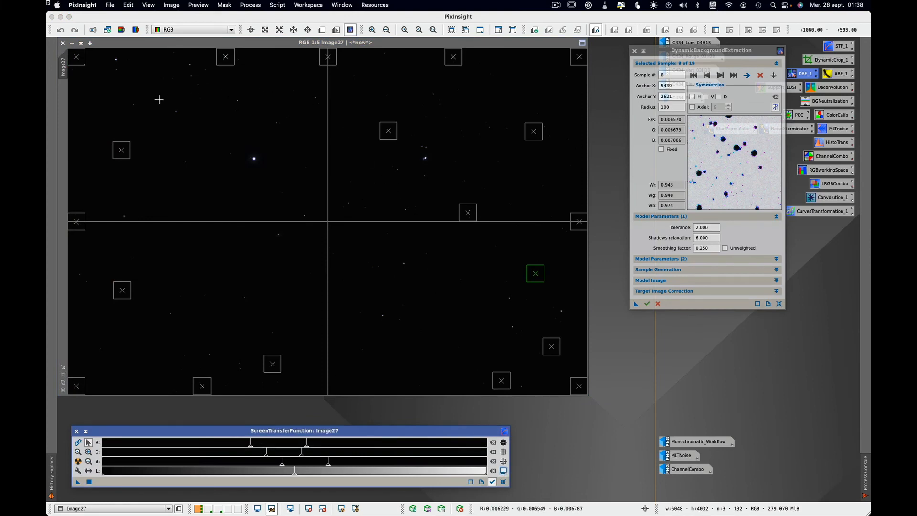
{"action": "left_click", "coordinate": [503, 470]}
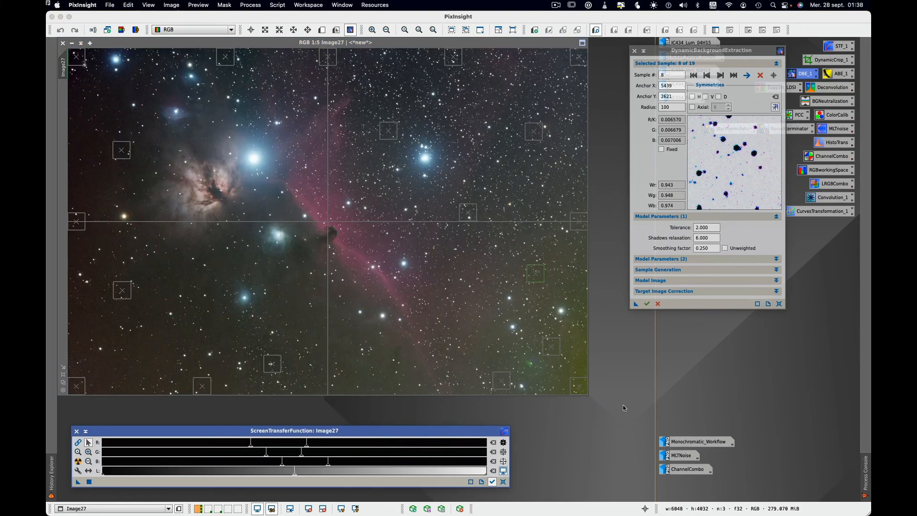
Generate only the background model with correction None, auto-stretch it to examine the gradient, and close it.
{"action": "left_click", "coordinate": [776, 292]}
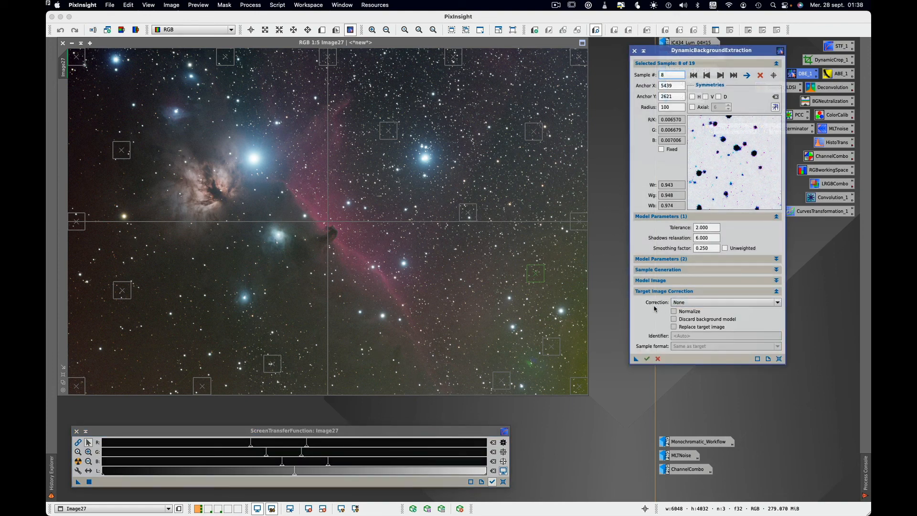
{"action": "left_click", "coordinate": [647, 359]}
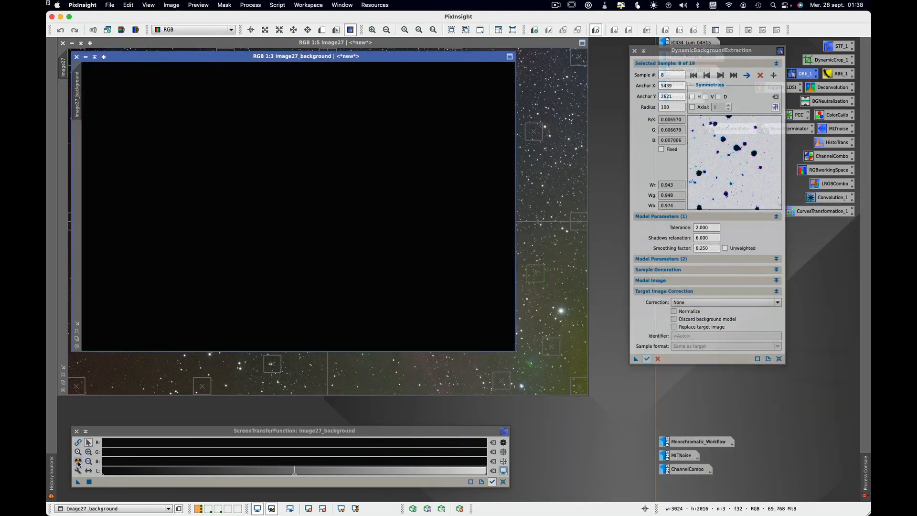
{"action": "left_click", "coordinate": [78, 461]}
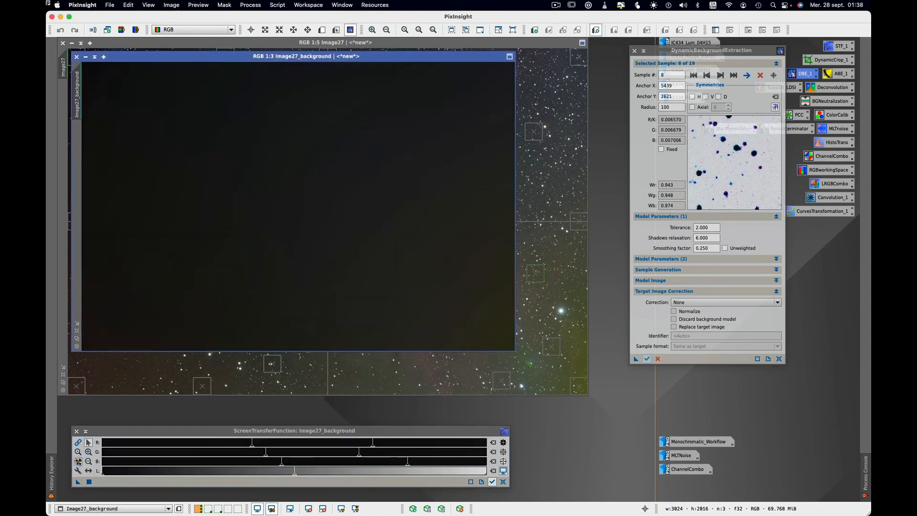
{"action": "left_click", "coordinate": [78, 460]}
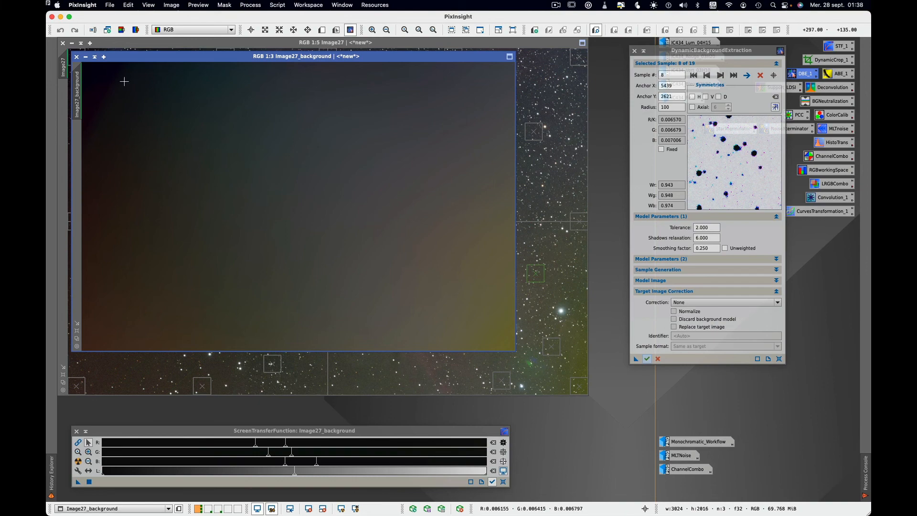
{"action": "left_click", "coordinate": [76, 56]}
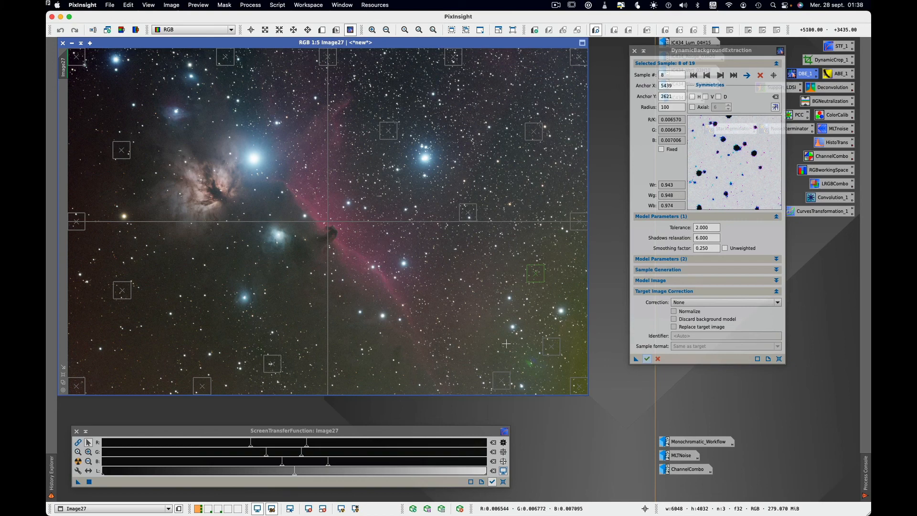
Apply the background correction by Subtraction with the model discarded and the target image replaced, and end DynamicBackgroundExtraction.
{"action": "left_click", "coordinate": [700, 303]}
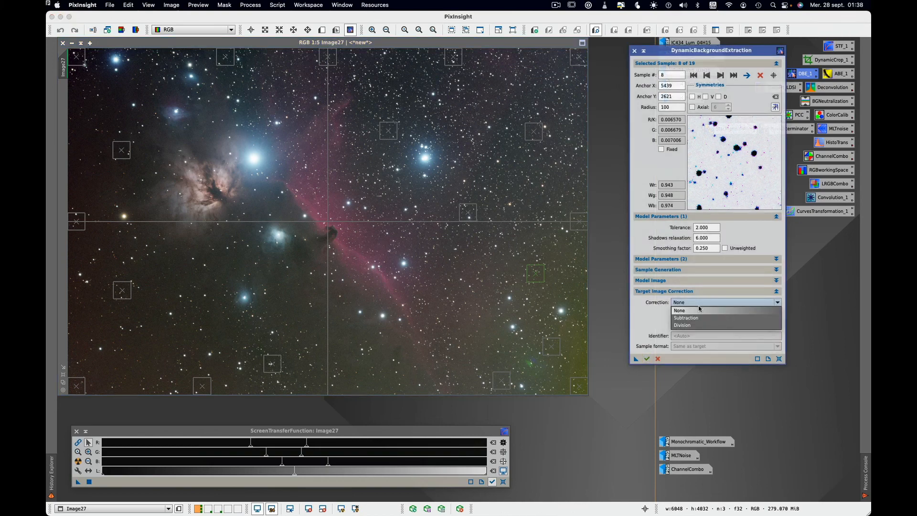
{"action": "left_click", "coordinate": [699, 317]}
{"action": "left_click", "coordinate": [699, 319]}
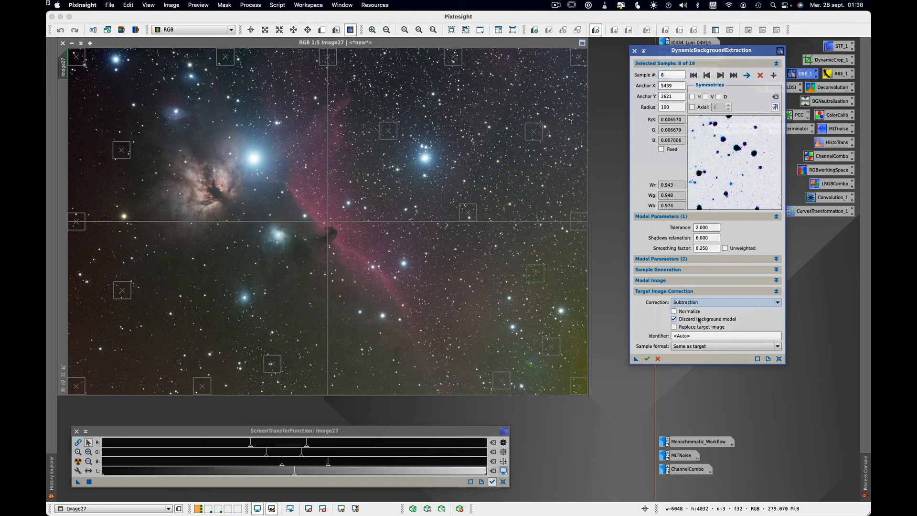
{"action": "left_click", "coordinate": [696, 328]}
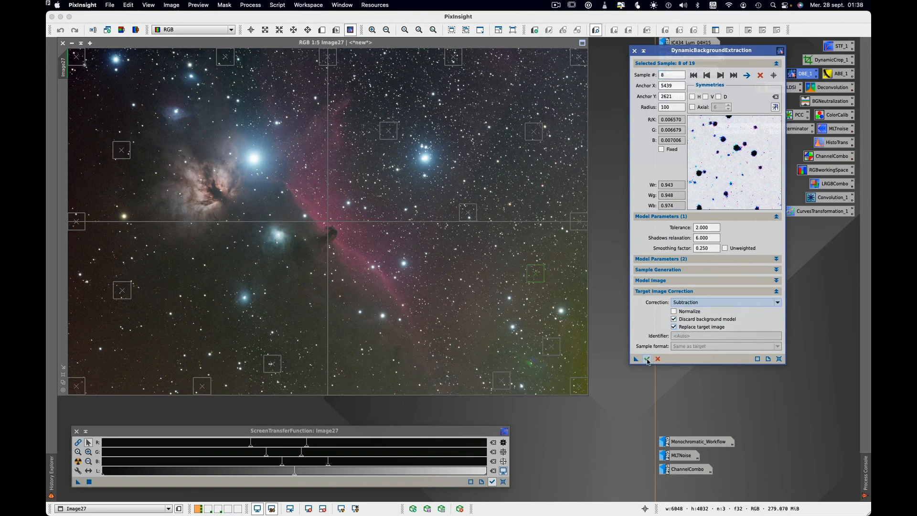
{"action": "left_click", "coordinate": [647, 359]}
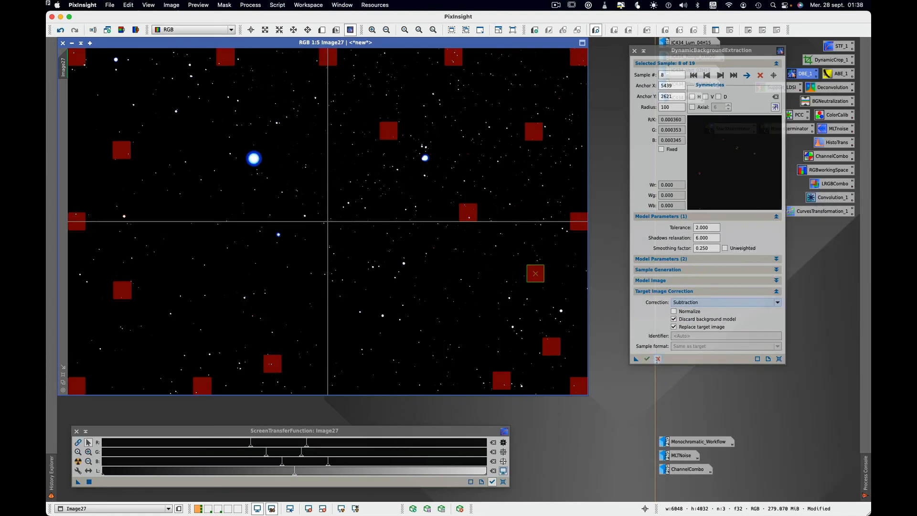
{"action": "left_click", "coordinate": [658, 359]}
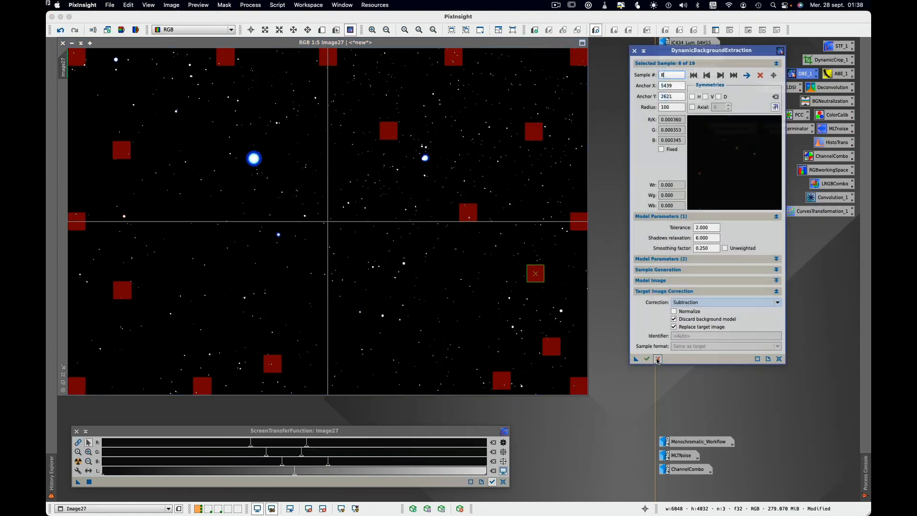
Reset the ScreenTransferFunction and auto-stretch the display of the gradient-corrected RGB image.
{"action": "left_click", "coordinate": [502, 482]}
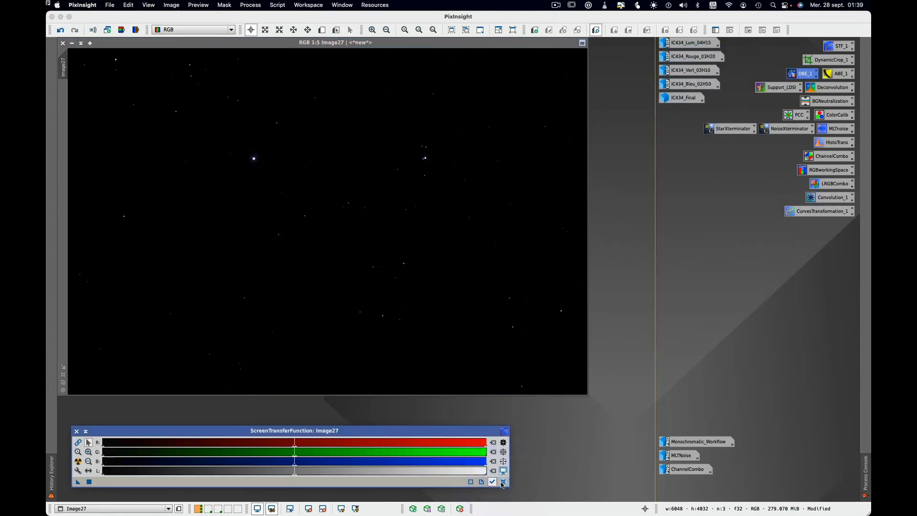
{"action": "left_click", "coordinate": [79, 462]}
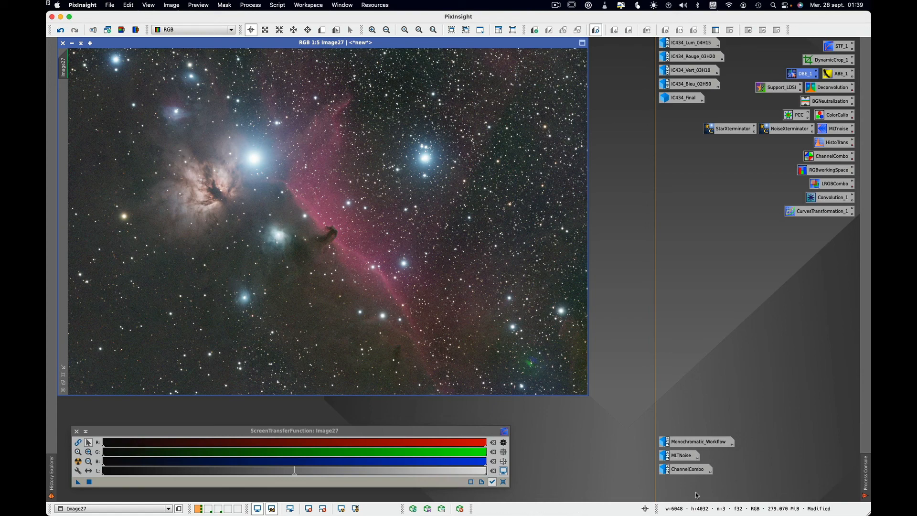
Consult the ChannelCombo workflow diagram, minimise it again, and open BackgroundNeutralization beside the RGB image.
{"action": "double_click", "coordinate": [693, 470]}
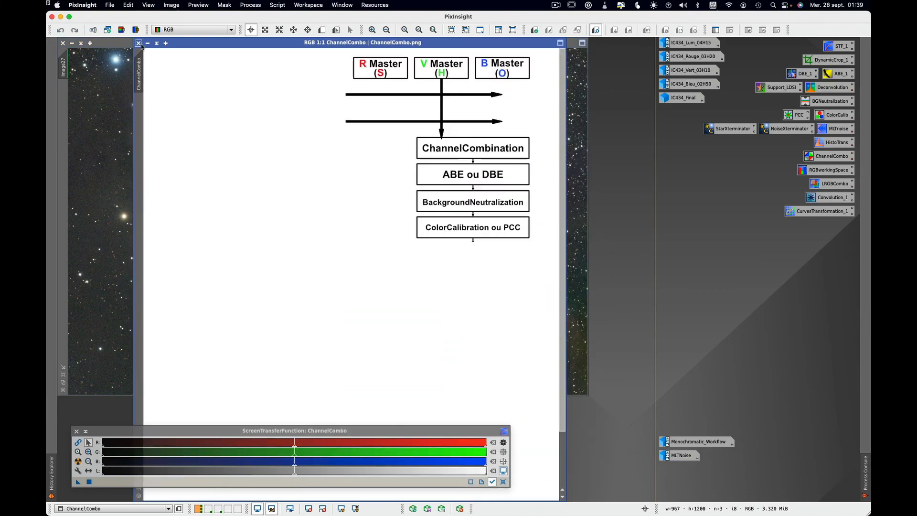
{"action": "left_click", "coordinate": [148, 43]}
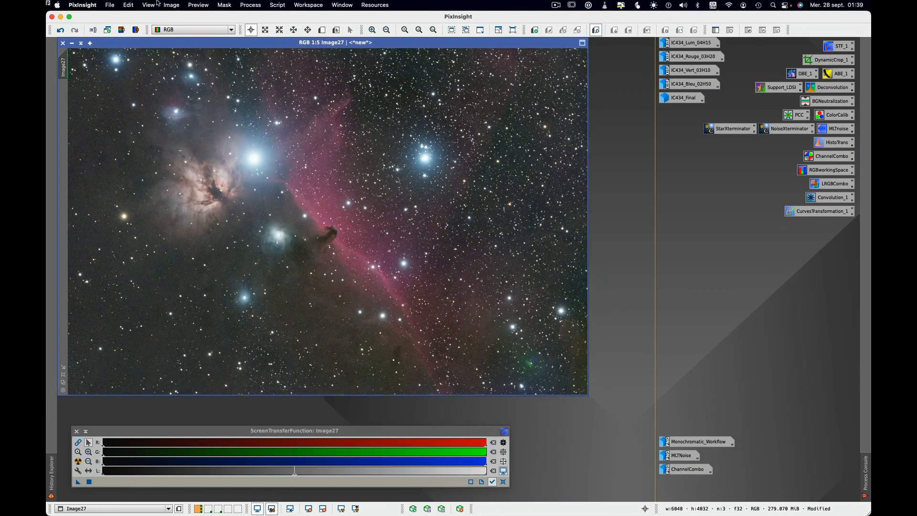
{"action": "left_click", "coordinate": [255, 6]}
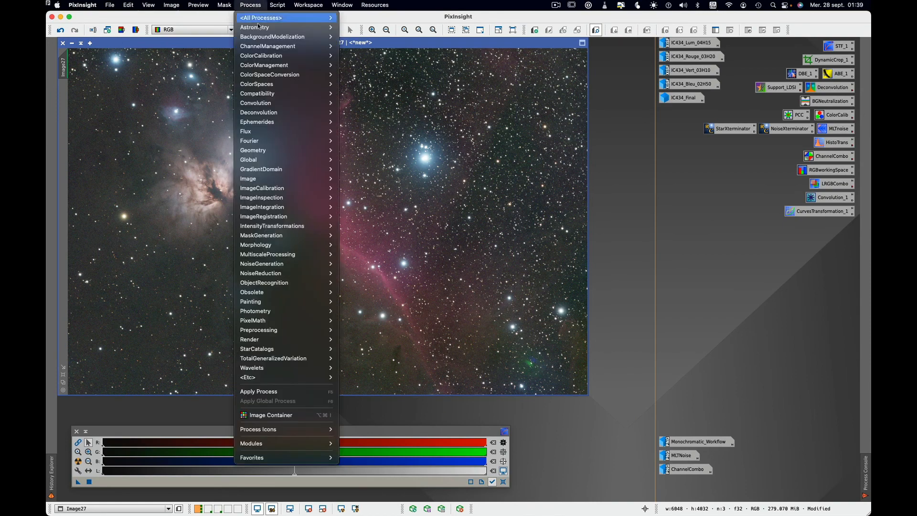
{"action": "mouse_move", "coordinate": [265, 86]}
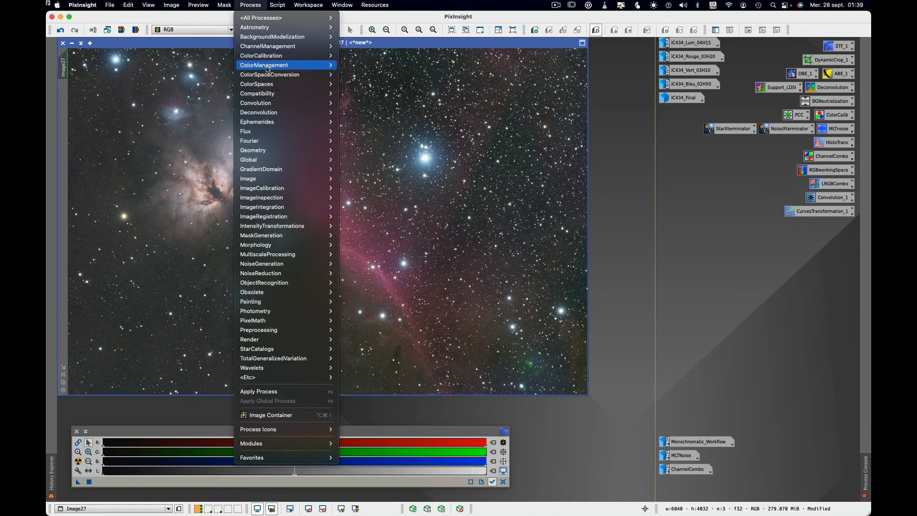
{"action": "mouse_move", "coordinate": [268, 59]}
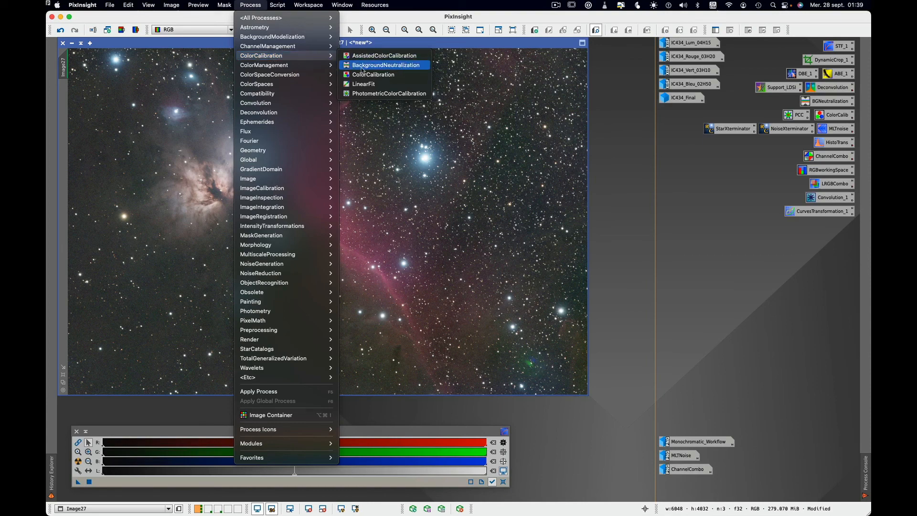
{"action": "left_click", "coordinate": [406, 66]}
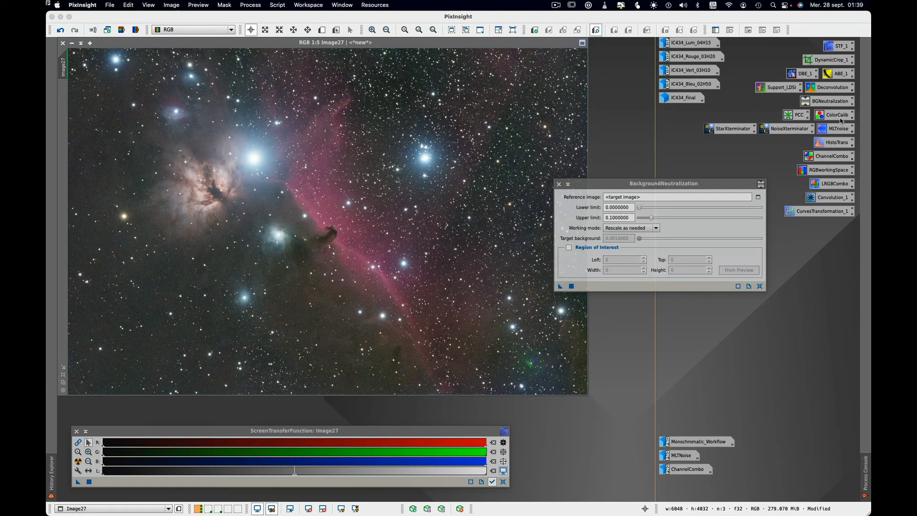
{"action": "left_click_drag", "start_coordinate": [678, 184], "coordinate": [669, 173]}
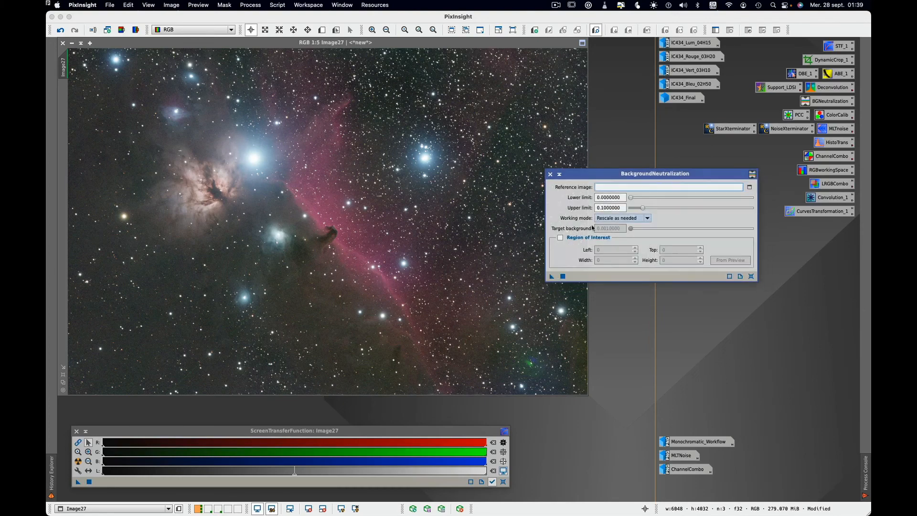
{"action": "left_click", "coordinate": [496, 370]}
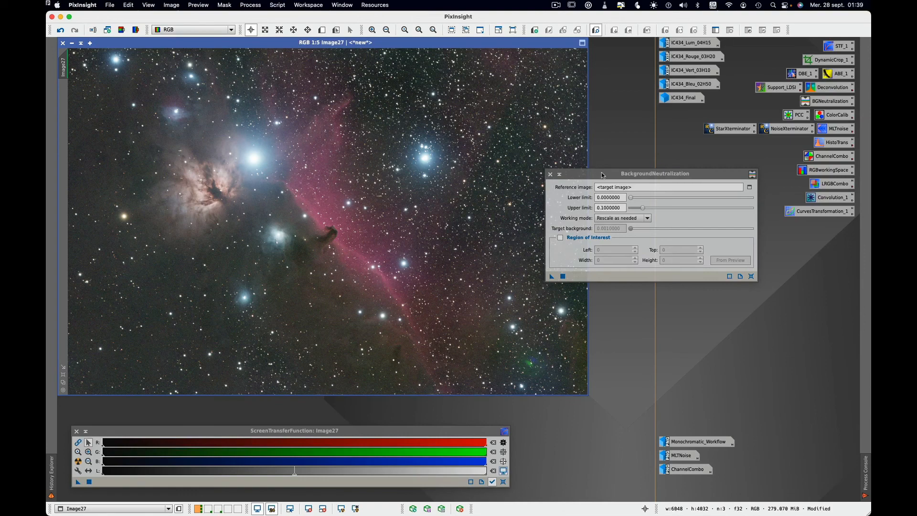
{"action": "left_click_drag", "start_coordinate": [602, 173], "coordinate": [659, 196]}
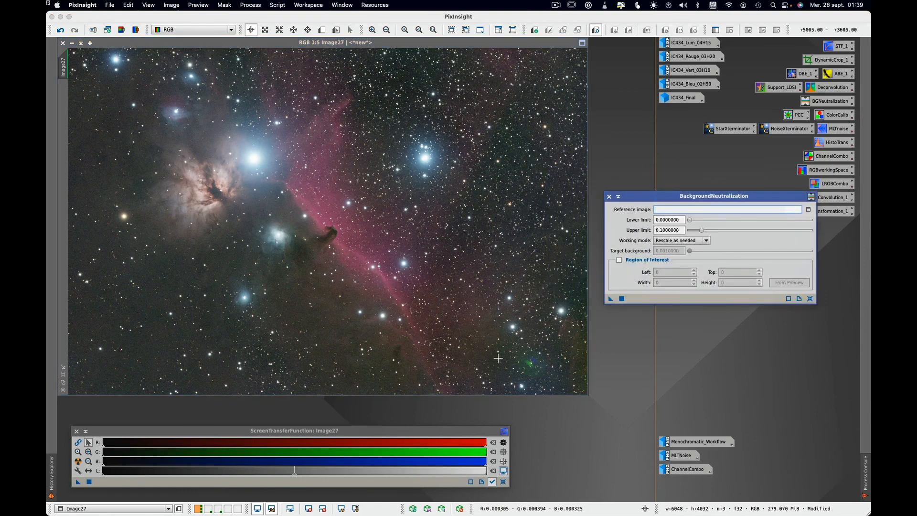
Define a preview about 83 × 76 pixels over a star-free background patch in the lower-right area of the RGB image.
{"action": "left_click", "coordinate": [322, 29]}
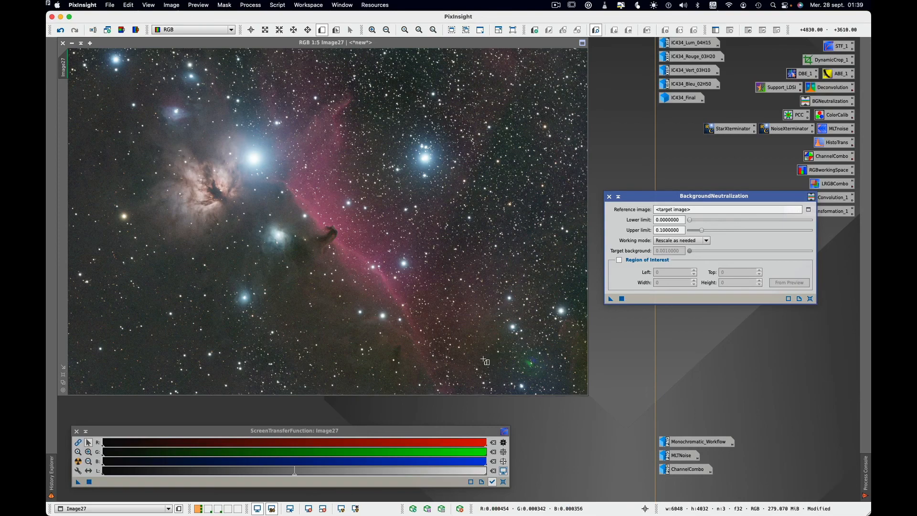
{"action": "scroll", "coordinate": [489, 353], "scroll_direction": "up", "scroll_amount": 3}
{"action": "scroll", "coordinate": [520, 351], "scroll_direction": "up", "scroll_amount": 2}
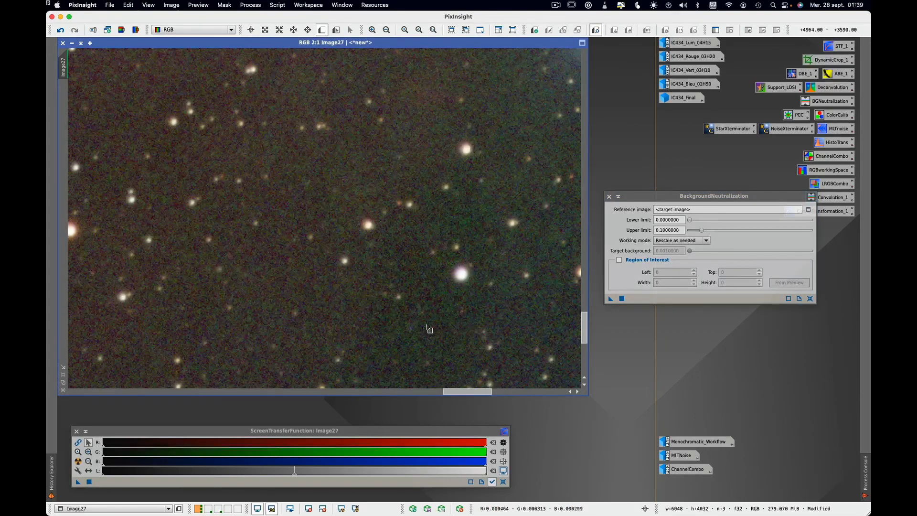
{"action": "scroll", "coordinate": [424, 326], "scroll_direction": "up", "scroll_amount": 1}
{"action": "scroll", "coordinate": [337, 324], "scroll_direction": "up", "scroll_amount": 2}
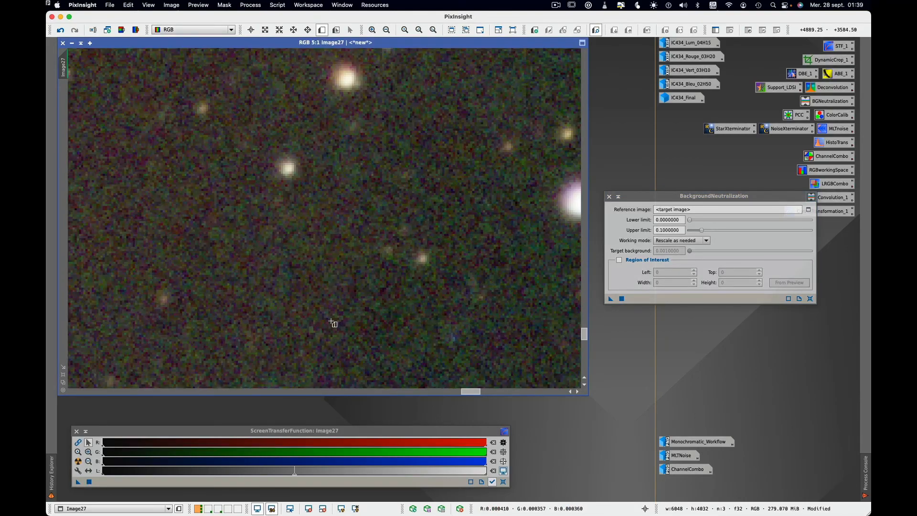
{"action": "scroll", "coordinate": [332, 323], "scroll_direction": "up", "scroll_amount": 1}
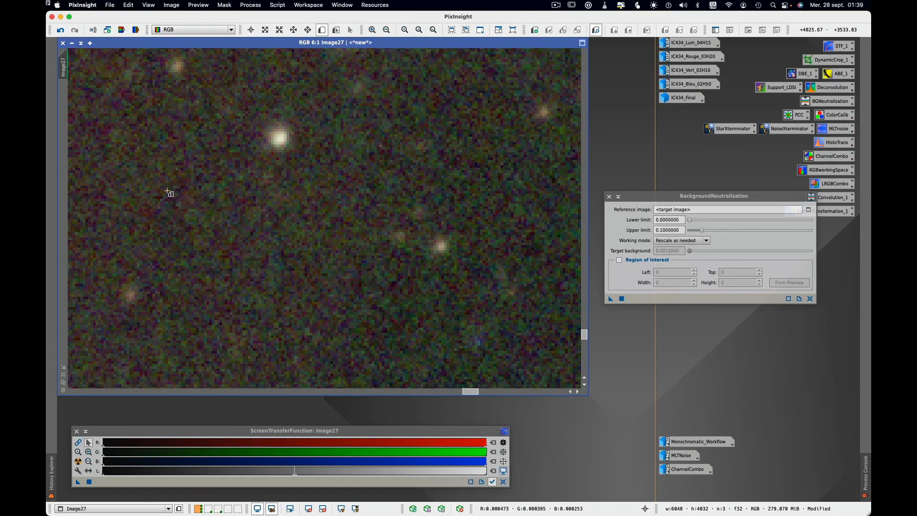
{"action": "left_click_drag", "start_coordinate": [160, 175], "coordinate": [374, 372]}
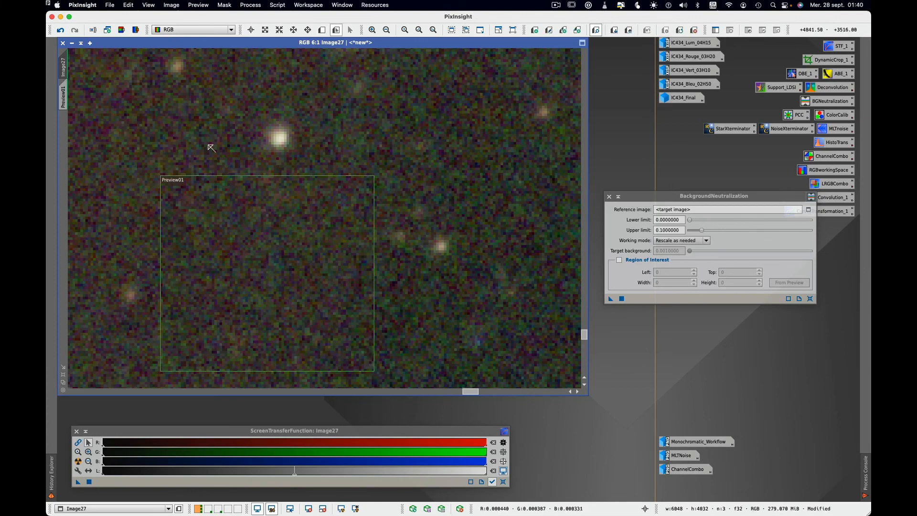
{"action": "scroll", "coordinate": [199, 123], "scroll_direction": "down", "scroll_amount": 6}
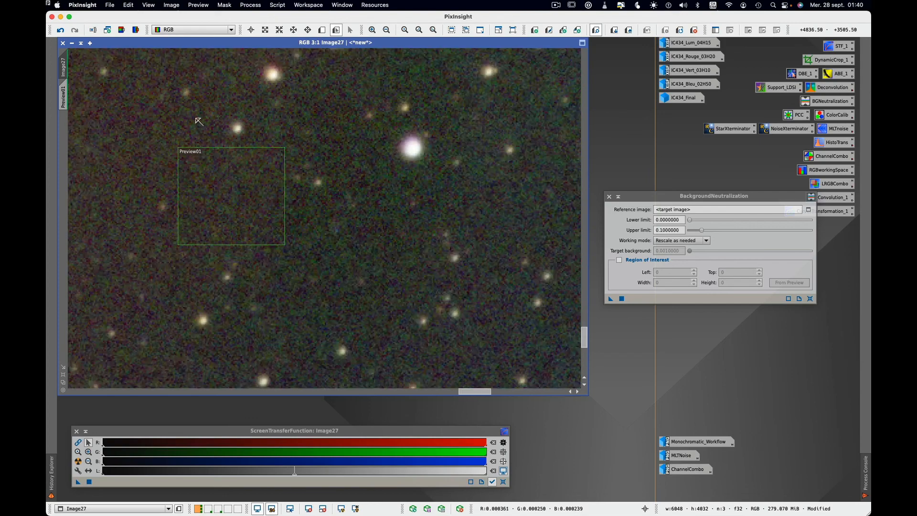
{"action": "scroll", "coordinate": [198, 122], "scroll_direction": "down", "scroll_amount": 3}
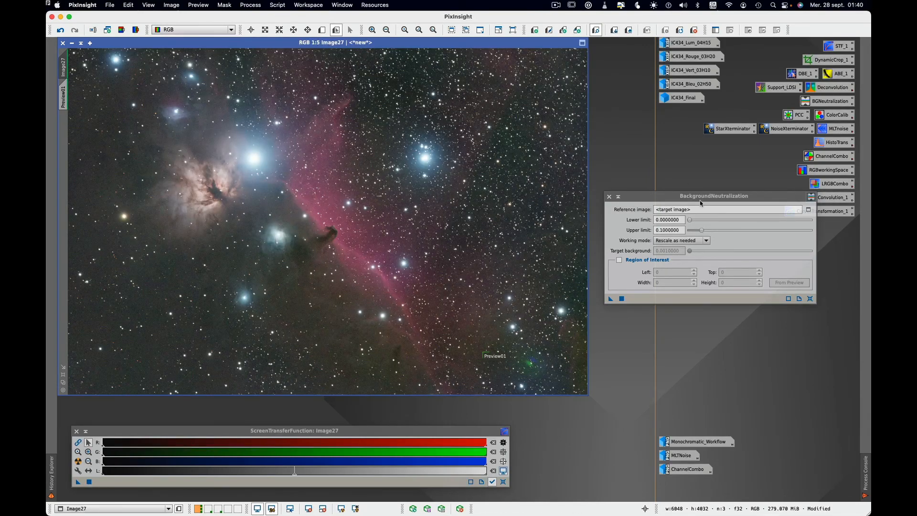
Take BackgroundNeutralization's region of interest from Preview01, apply the process to the RGB image, and close it.
{"action": "left_click_drag", "start_coordinate": [700, 203], "coordinate": [685, 195]}
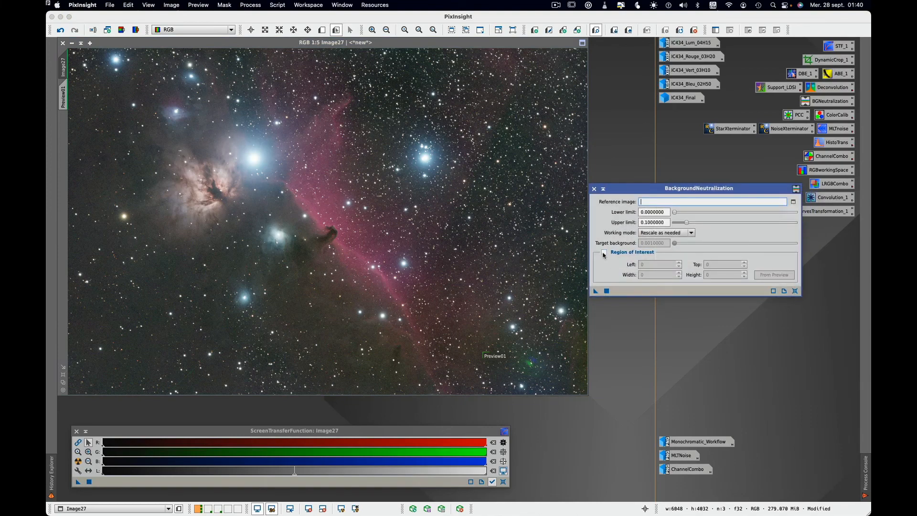
{"action": "left_click", "coordinate": [603, 253]}
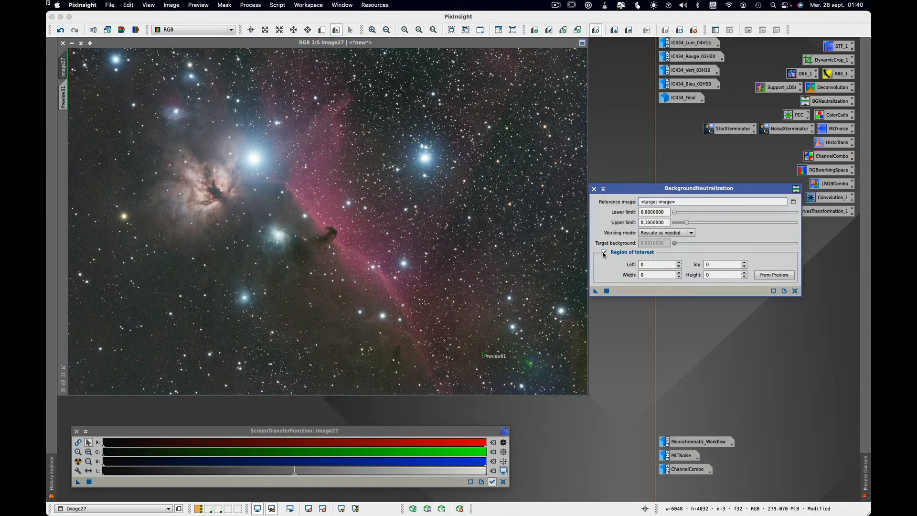
{"action": "left_click", "coordinate": [767, 277]}
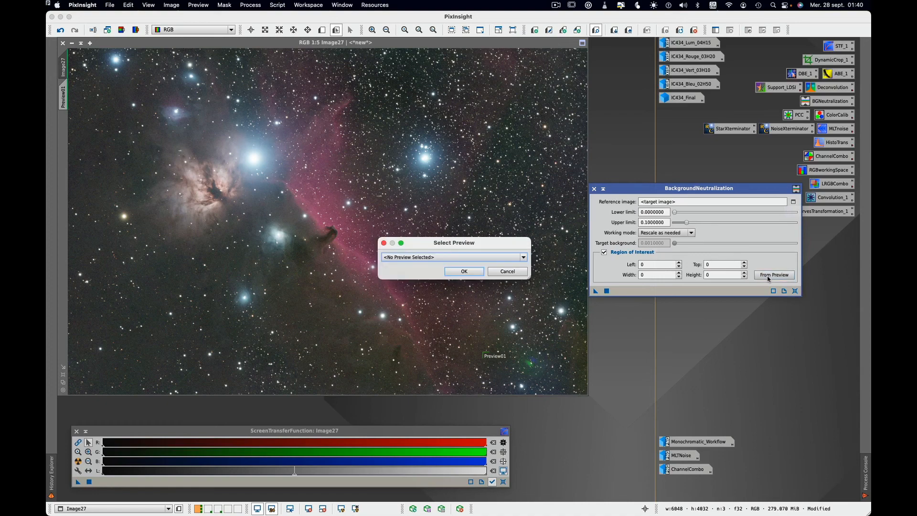
{"action": "left_click", "coordinate": [453, 257]}
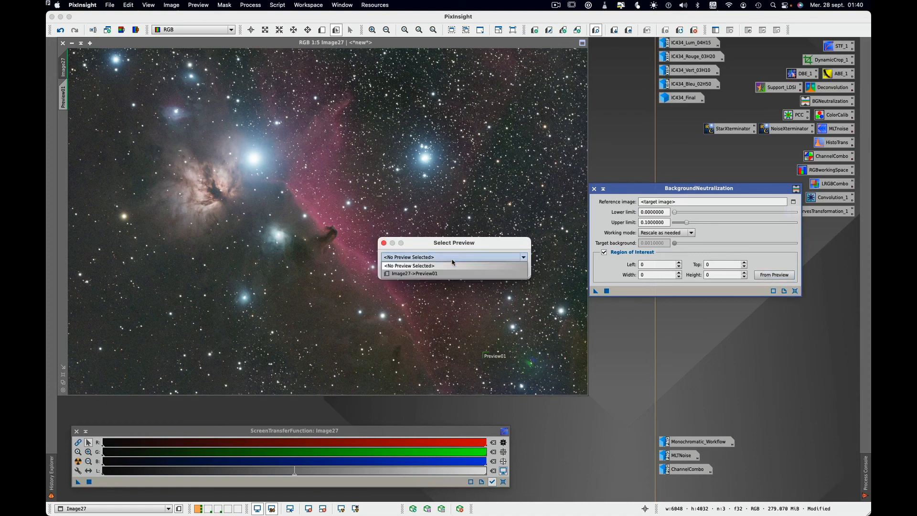
{"action": "left_click", "coordinate": [422, 276]}
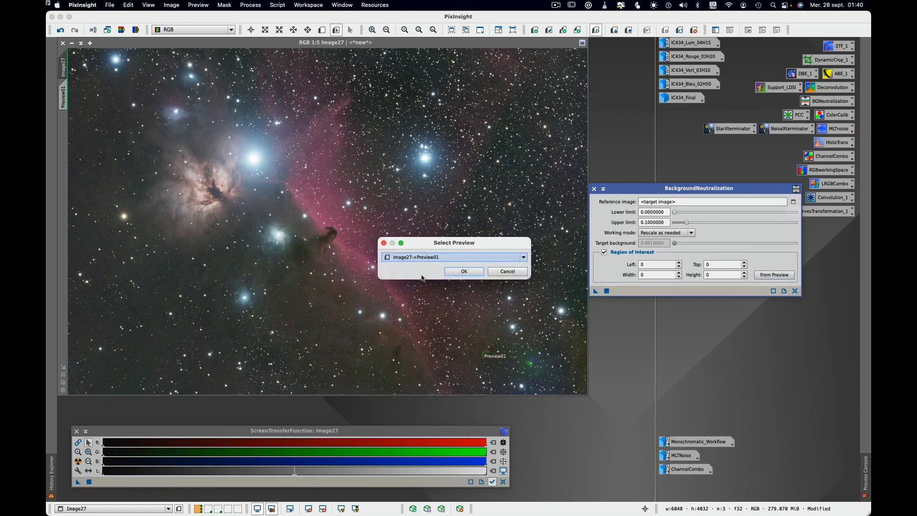
{"action": "left_click", "coordinate": [461, 272]}
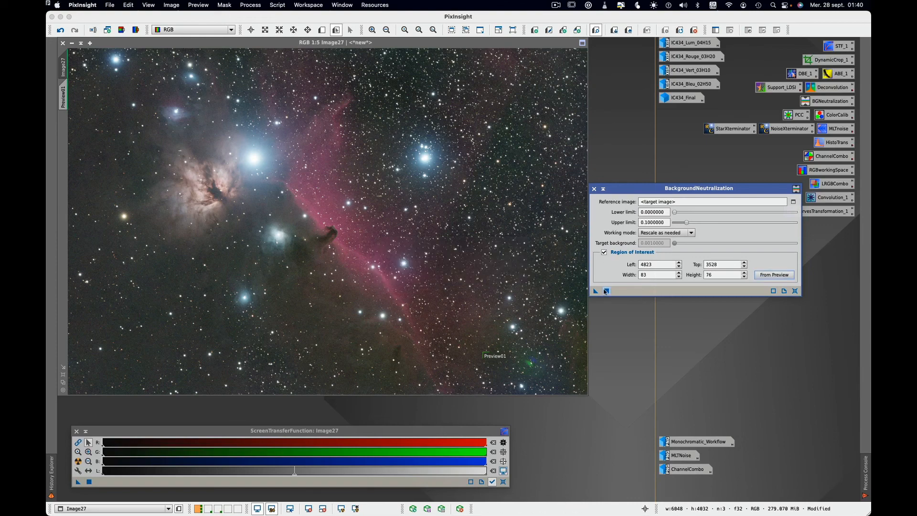
{"action": "left_click_drag", "start_coordinate": [596, 291], "coordinate": [454, 275]}
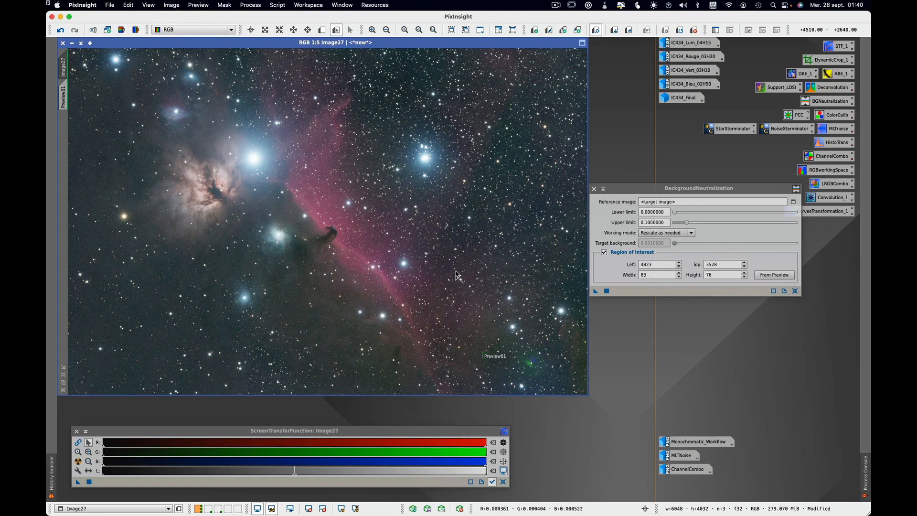
{"action": "left_click", "coordinate": [595, 189]}
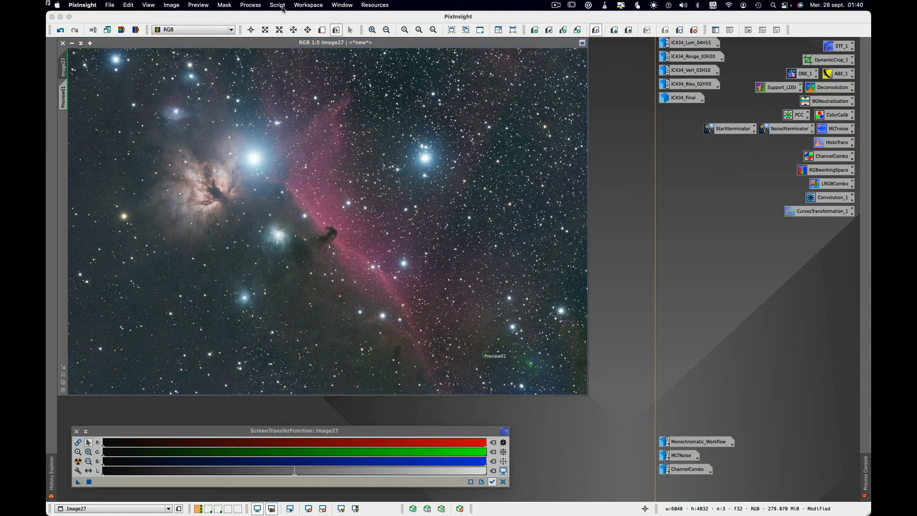
{"action": "left_click", "coordinate": [244, 5]}
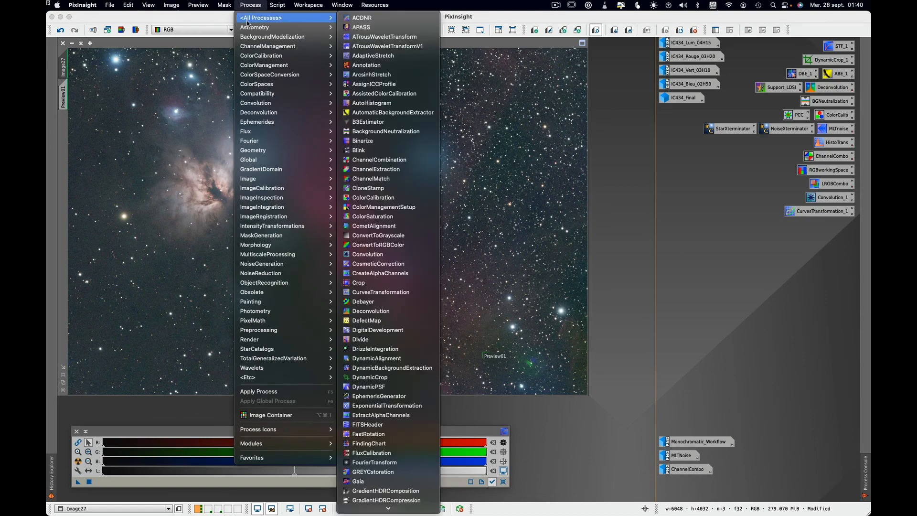
{"action": "mouse_move", "coordinate": [264, 69]}
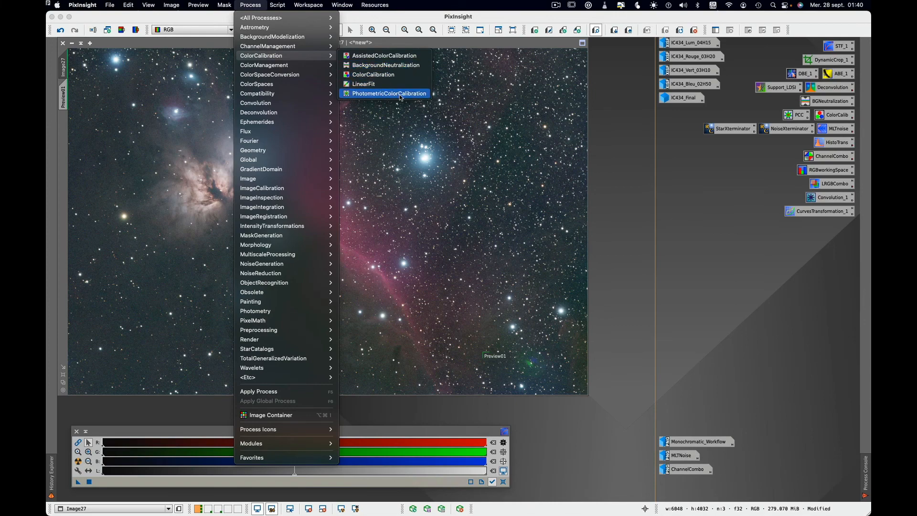
{"action": "left_click", "coordinate": [619, 152]}
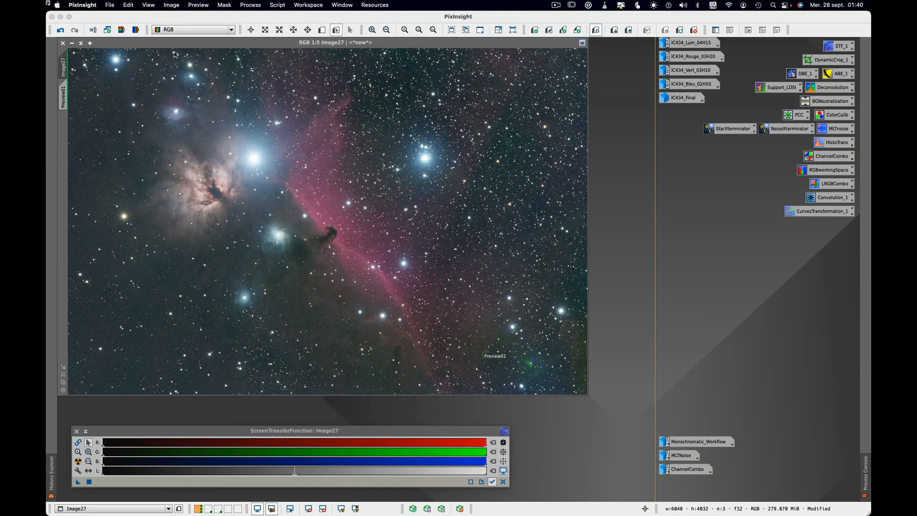
Examine the FITS header of the RGB image for the instrument, focal length and coordinate entries, and close it.
{"action": "left_click", "coordinate": [109, 4]}
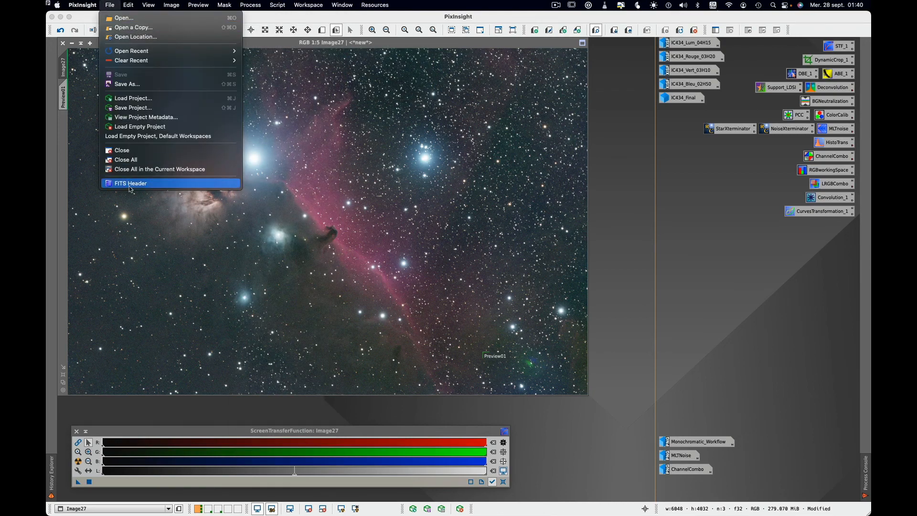
{"action": "left_click", "coordinate": [157, 187]}
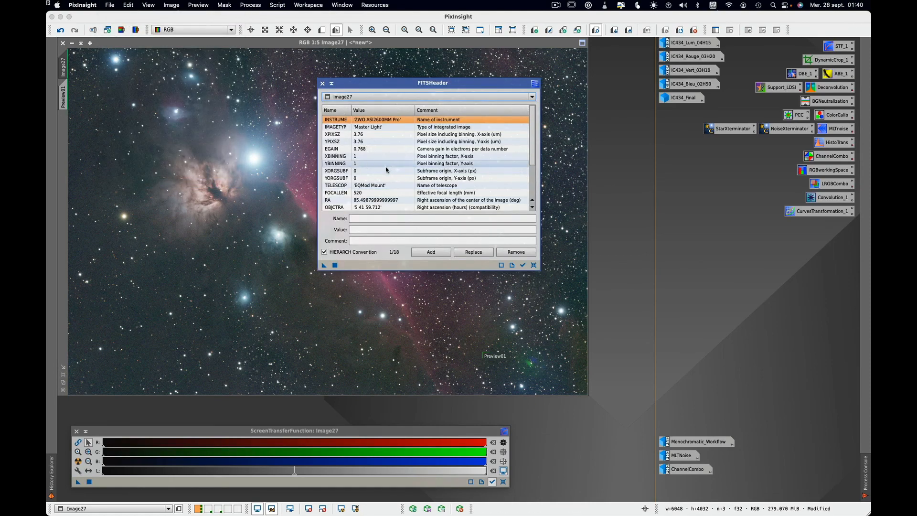
{"action": "scroll", "coordinate": [387, 170], "scroll_direction": "down", "scroll_amount": 2}
{"action": "scroll", "coordinate": [386, 173], "scroll_direction": "up", "scroll_amount": 2}
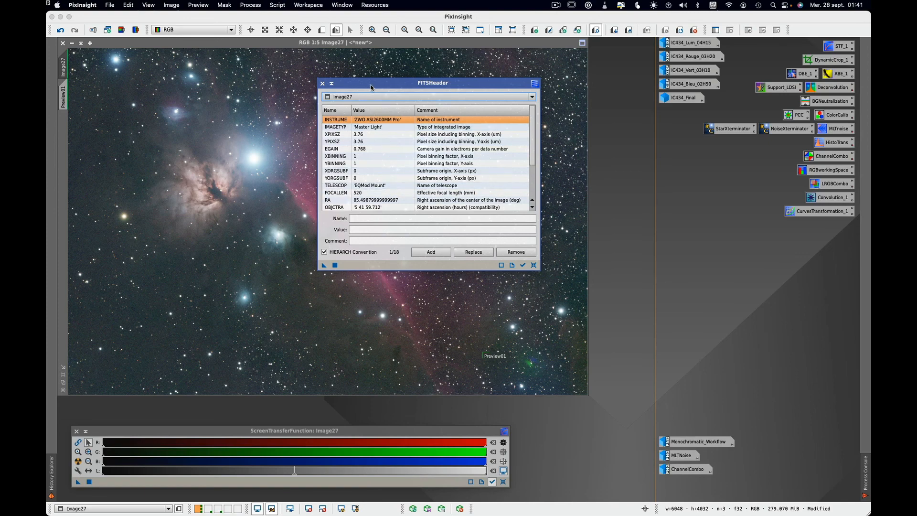
{"action": "left_click", "coordinate": [322, 83]}
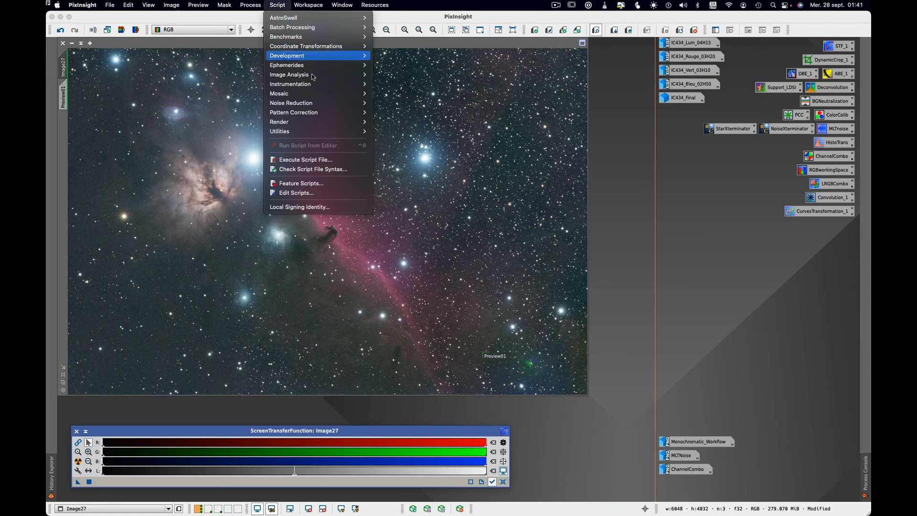
Examine the image parameters in the ImageSolver script for the active image, and close it without solving.
{"action": "mouse_move", "coordinate": [321, 124]}
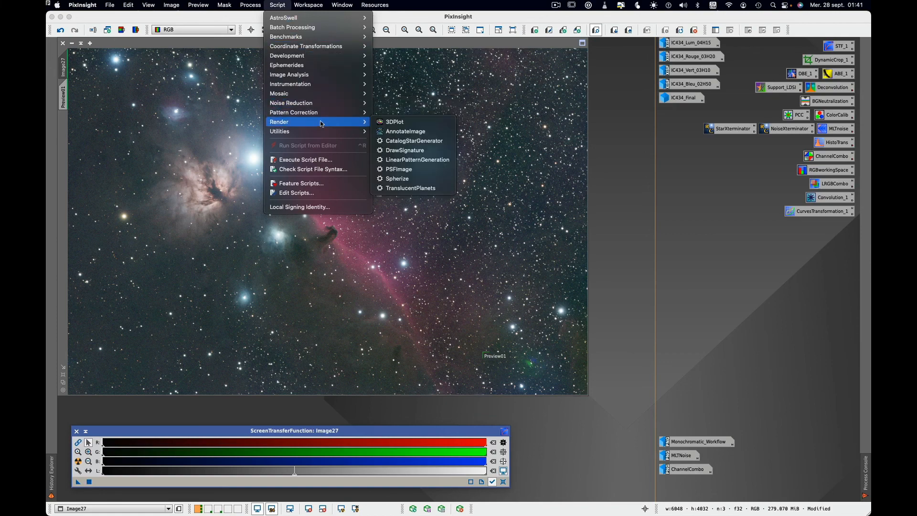
{"action": "mouse_move", "coordinate": [295, 76]}
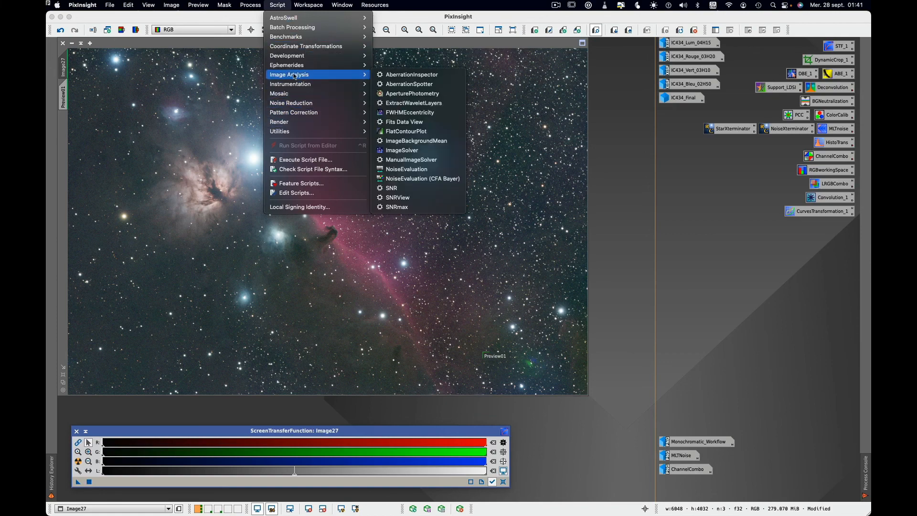
{"action": "left_click", "coordinate": [410, 151]}
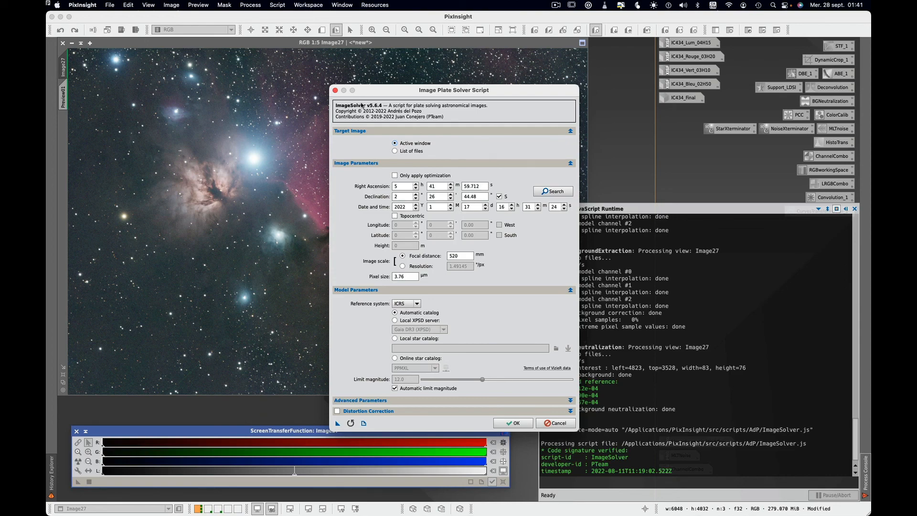
{"action": "left_click_drag", "start_coordinate": [383, 89], "coordinate": [462, 89]}
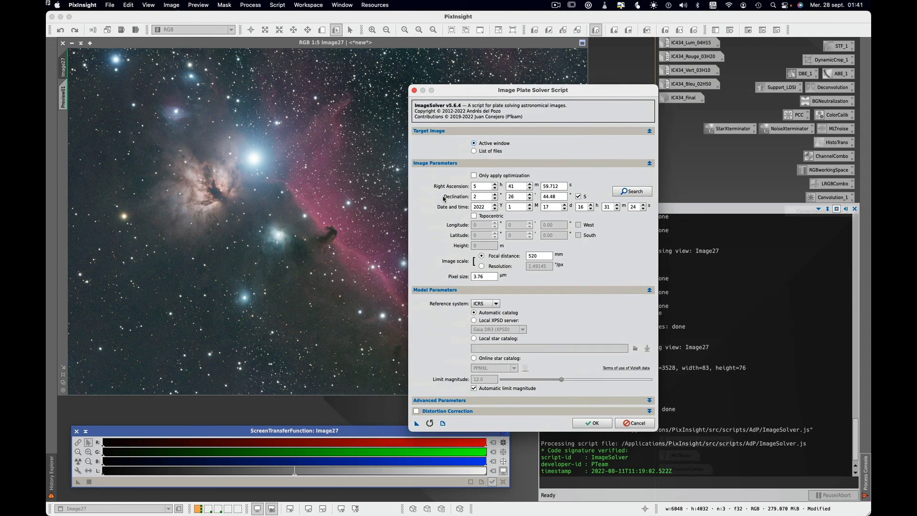
{"action": "left_click", "coordinate": [414, 90]}
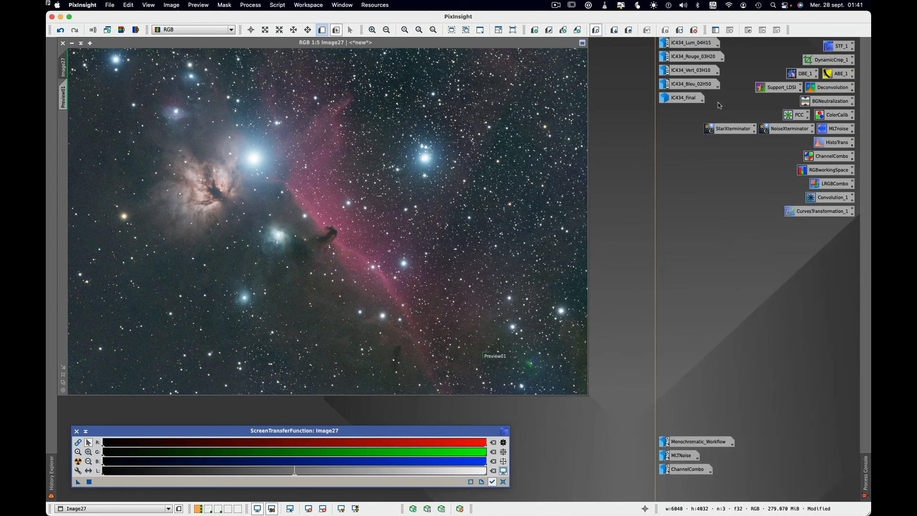
Open PhotometricColorCalibration and acquire the coordinates, observation date, focal length and pixel size from the RGB image's metadata.
{"action": "left_click", "coordinate": [796, 117]}
{"action": "double_click", "coordinate": [797, 117]}
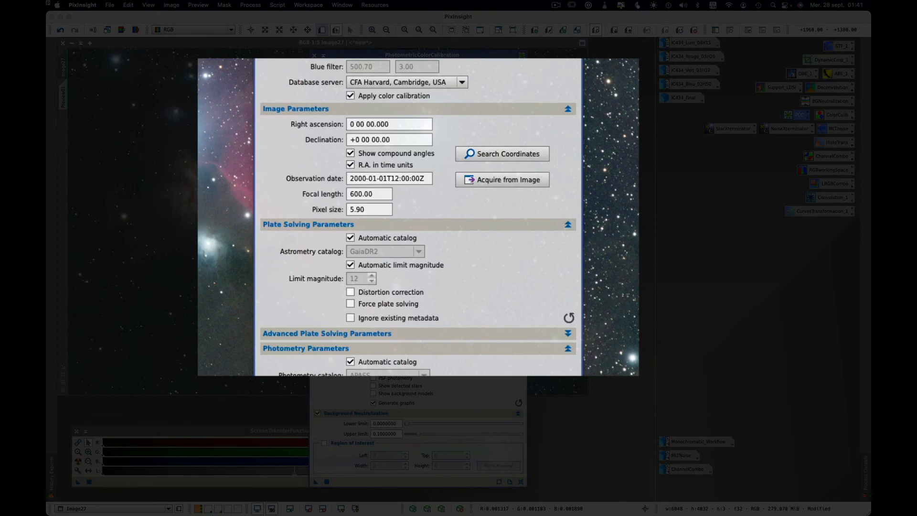
{"action": "left_click", "coordinate": [500, 180]}
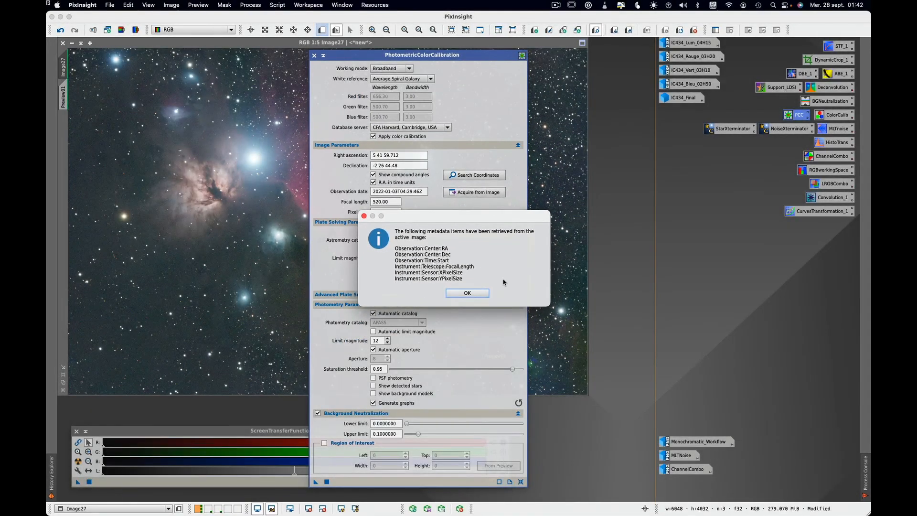
{"action": "left_click", "coordinate": [475, 297]}
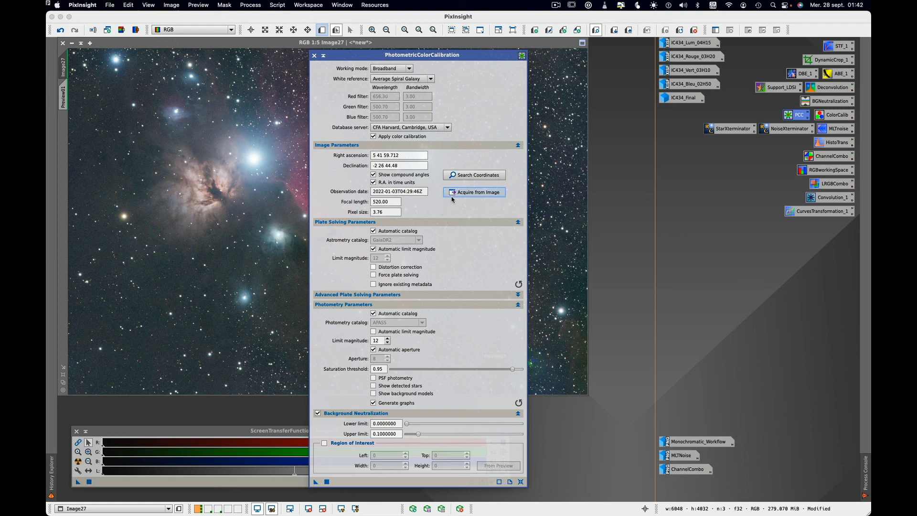
Search online for the coordinates of ic434 and load them as the calibration's right ascension and declination.
{"action": "left_click", "coordinate": [471, 176]}
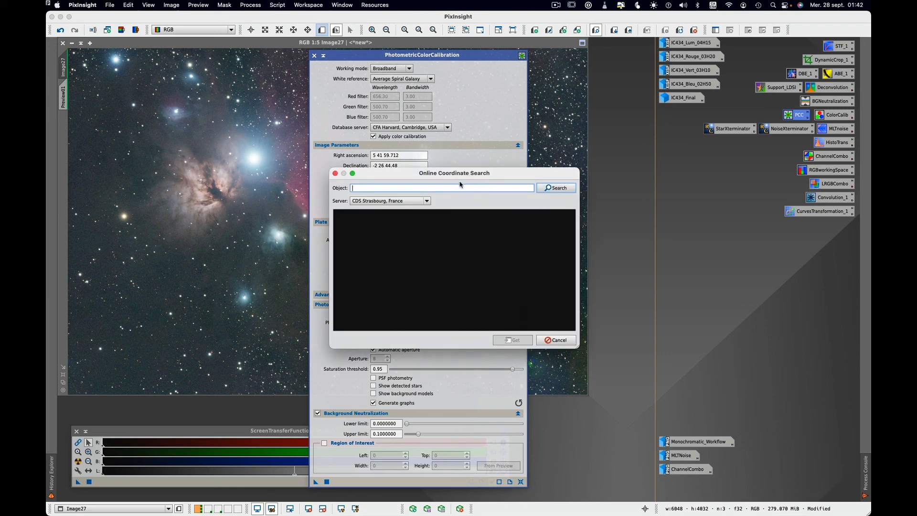
{"action": "type", "text": "ic434"}
{"action": "left_click", "coordinate": [564, 191]}
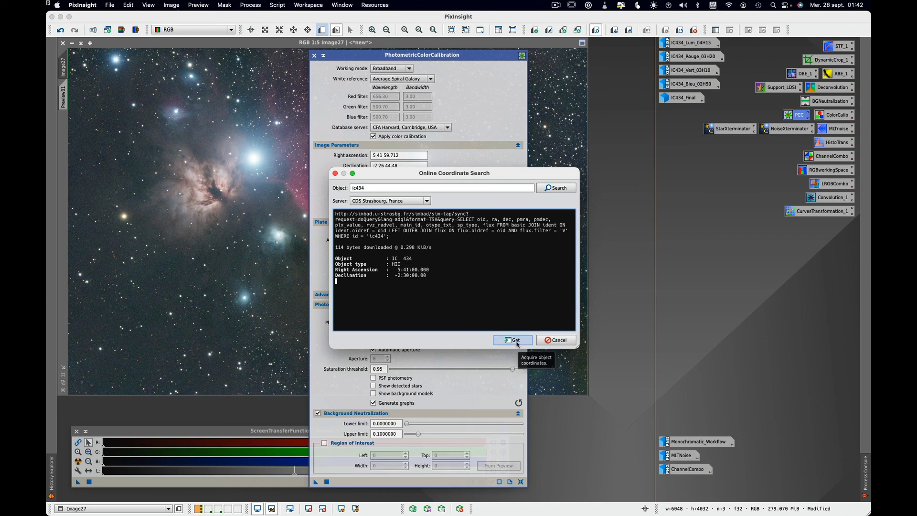
{"action": "left_click", "coordinate": [513, 340]}
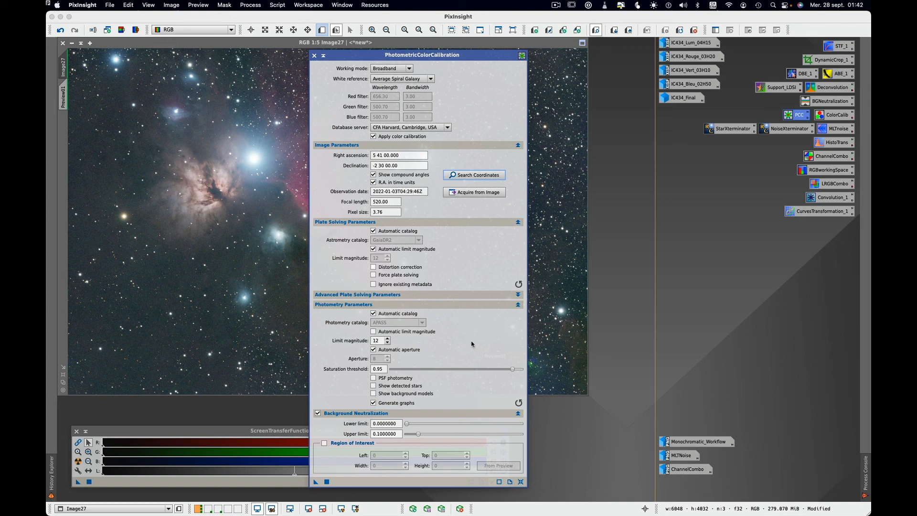
Run PhotometricColorCalibration on the RGB image and bring its White Balance Functions graphs to the front.
{"action": "left_click", "coordinate": [327, 482]}
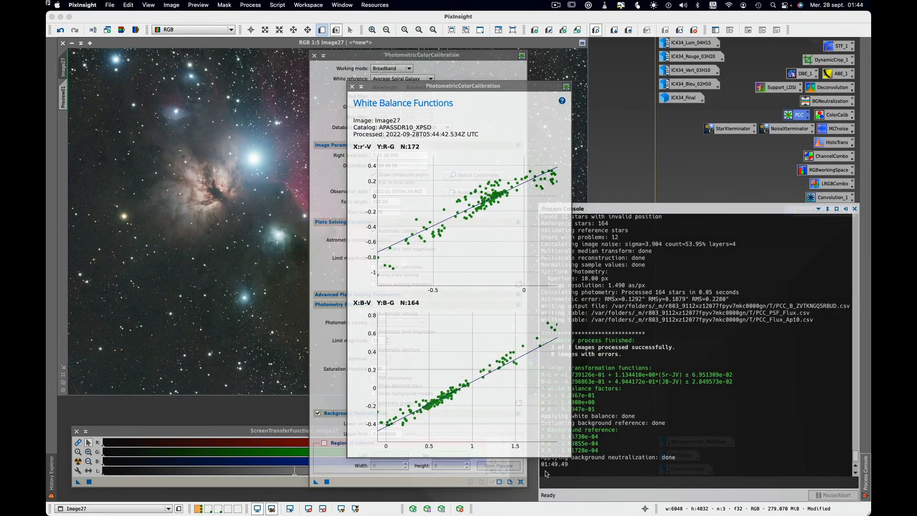
{"action": "left_click", "coordinate": [488, 102]}
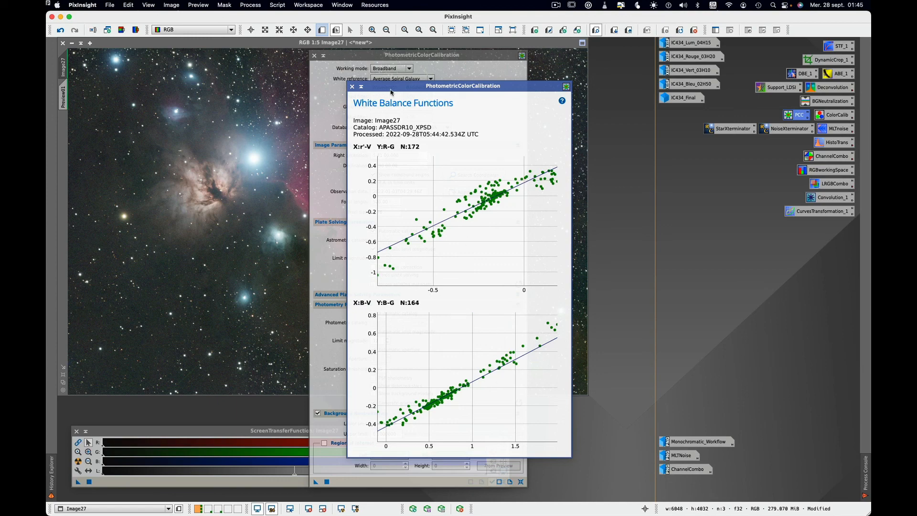
Close the White Balance Functions graphs and the PhotometricColorCalibration process window.
{"action": "left_click", "coordinate": [352, 87]}
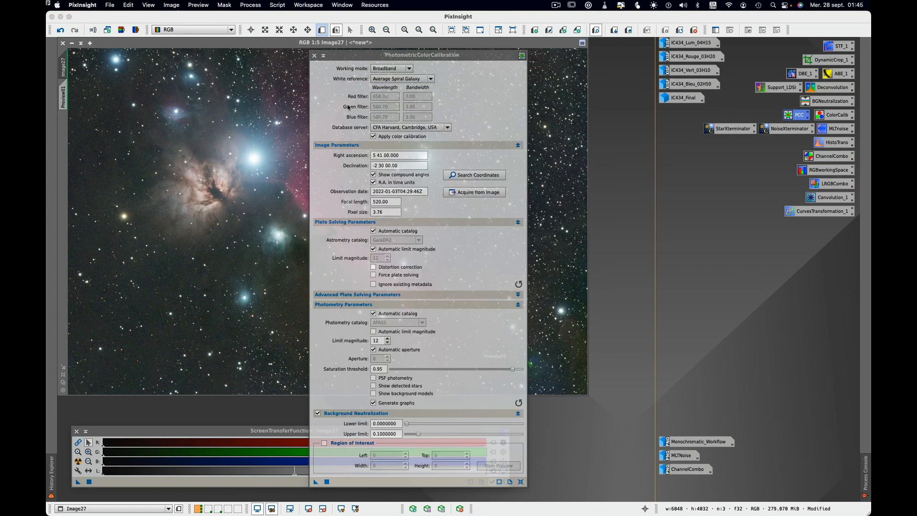
{"action": "left_click", "coordinate": [340, 106]}
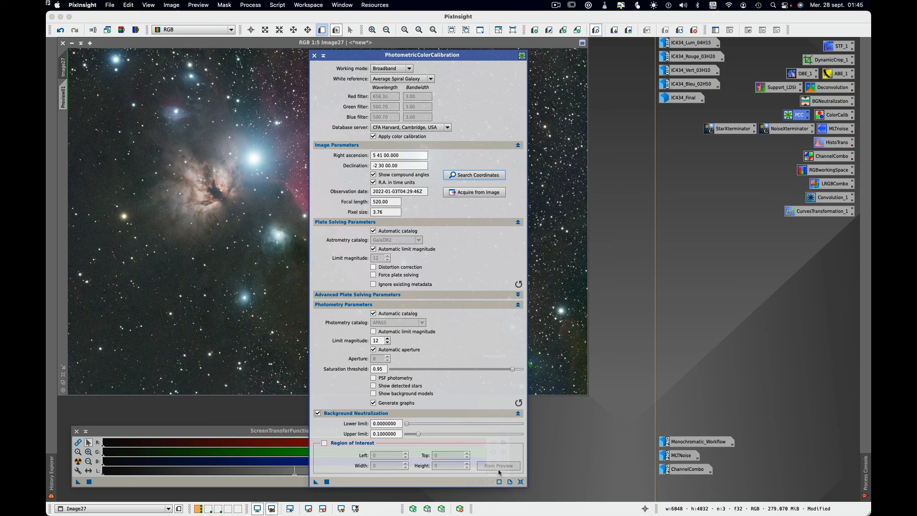
{"action": "mouse_move", "coordinate": [503, 462]}
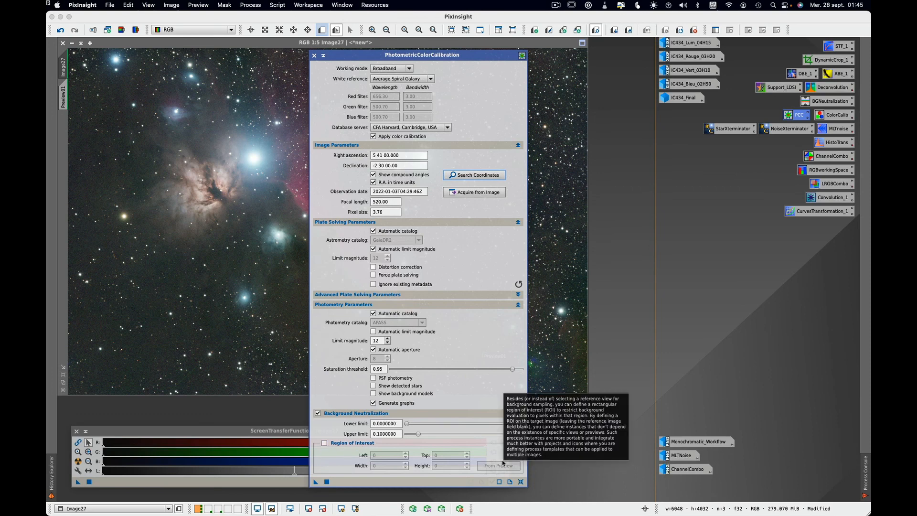
{"action": "left_click", "coordinate": [314, 56]}
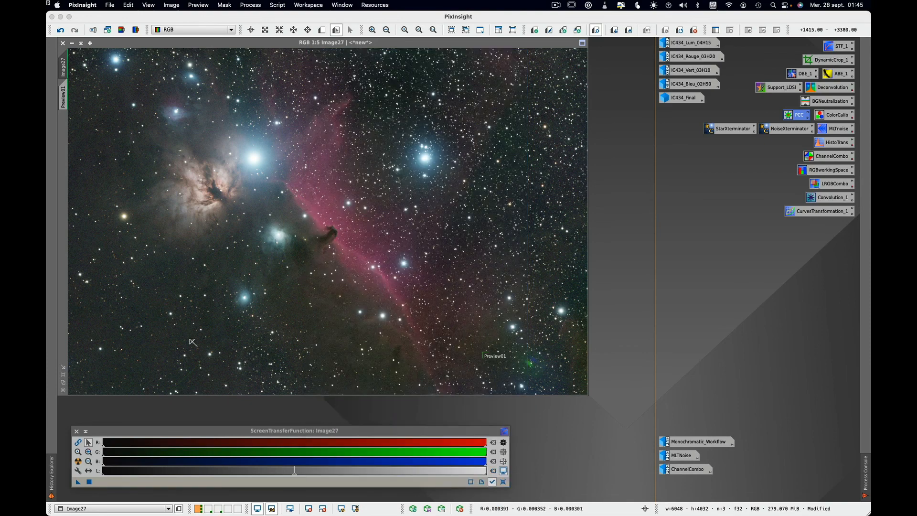
Reapply the unlinked automatic screen stretch to the RGB image, link its RGB channels, and magnify the stretch sliders' range.
{"action": "left_click", "coordinate": [78, 461]}
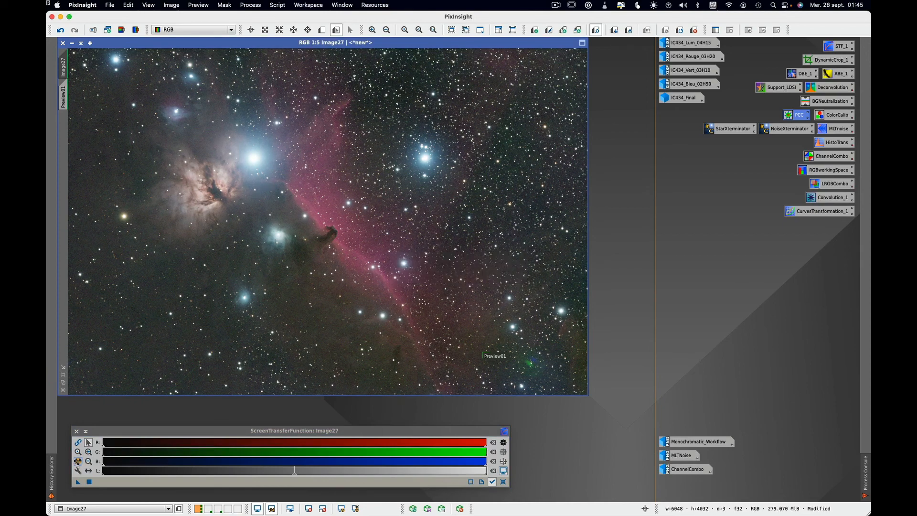
{"action": "left_click", "coordinate": [78, 442]}
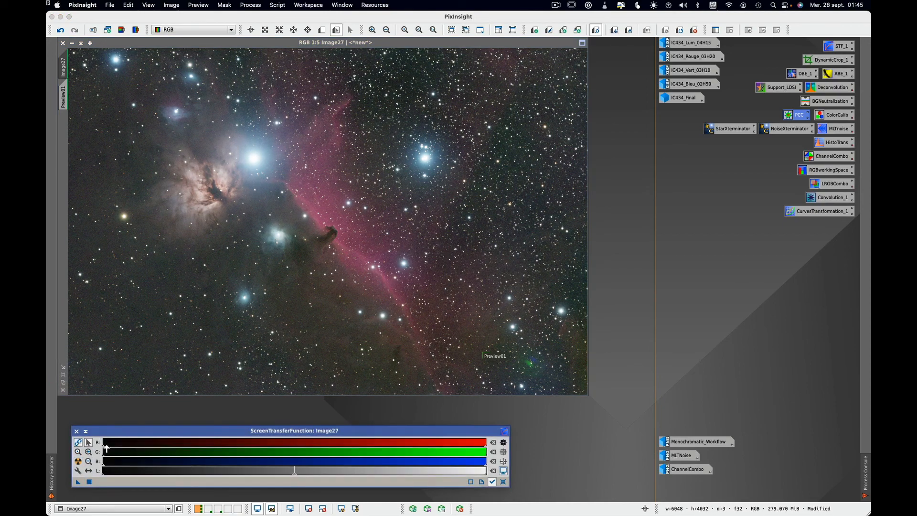
{"action": "scroll", "coordinate": [120, 447], "scroll_direction": "down", "scroll_amount": 5}
{"action": "scroll", "coordinate": [120, 447], "scroll_direction": "down", "scroll_amount": 5}
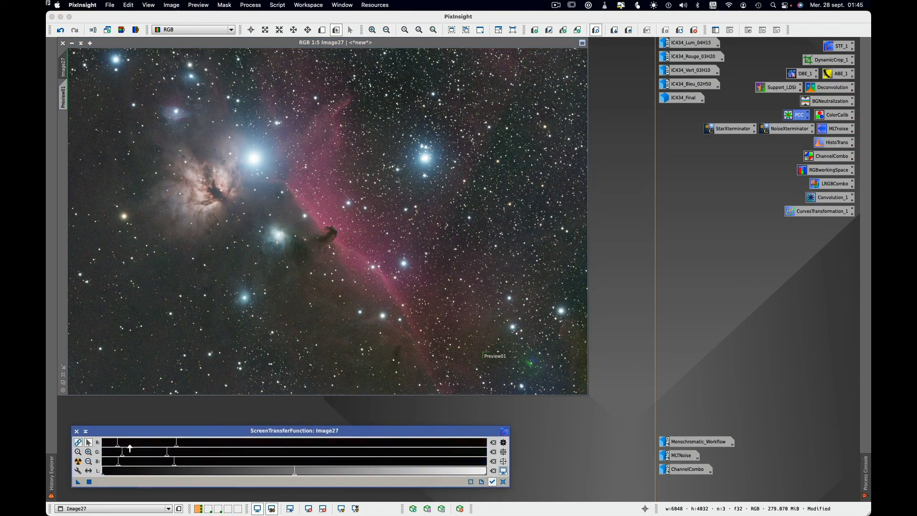
{"action": "scroll", "coordinate": [187, 447], "scroll_direction": "down", "scroll_amount": 5}
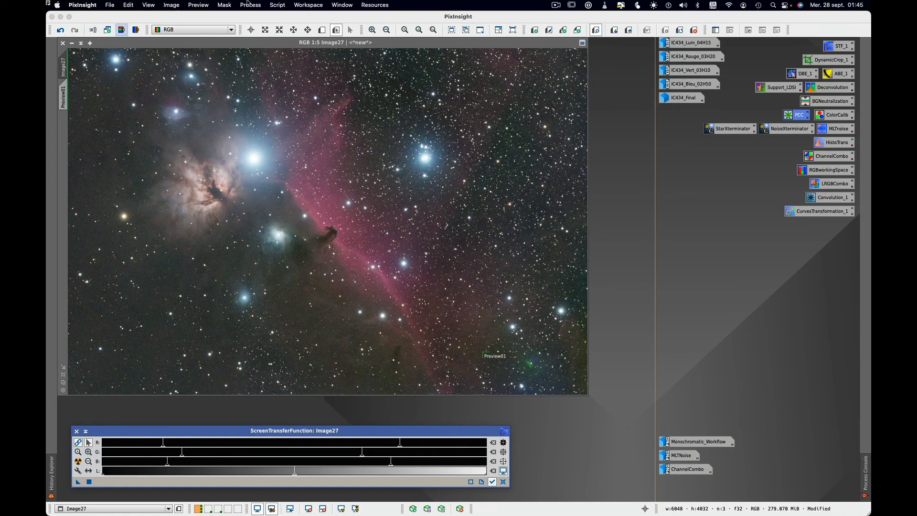
Switch to Readout mode and revert the RGB image through its processing history to the BackgroundNeutralization state.
{"action": "left_click", "coordinate": [253, 30]}
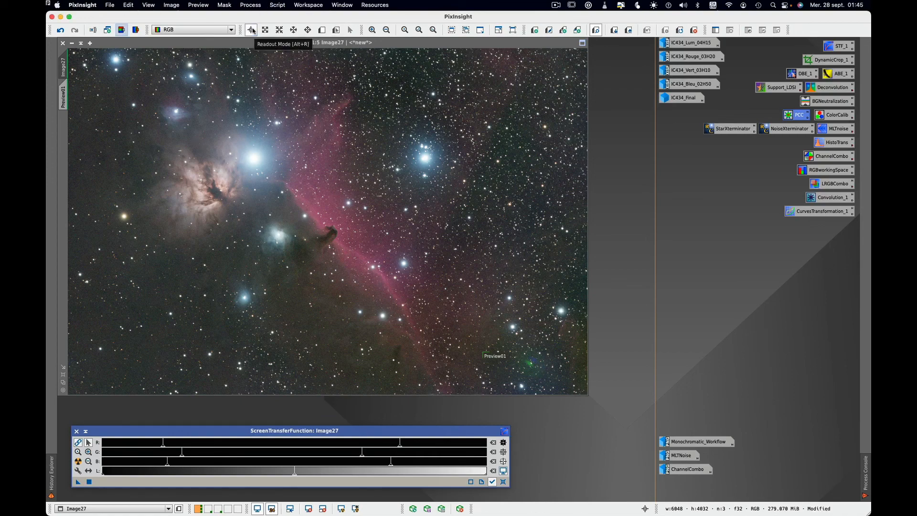
{"action": "right_click", "coordinate": [116, 130]}
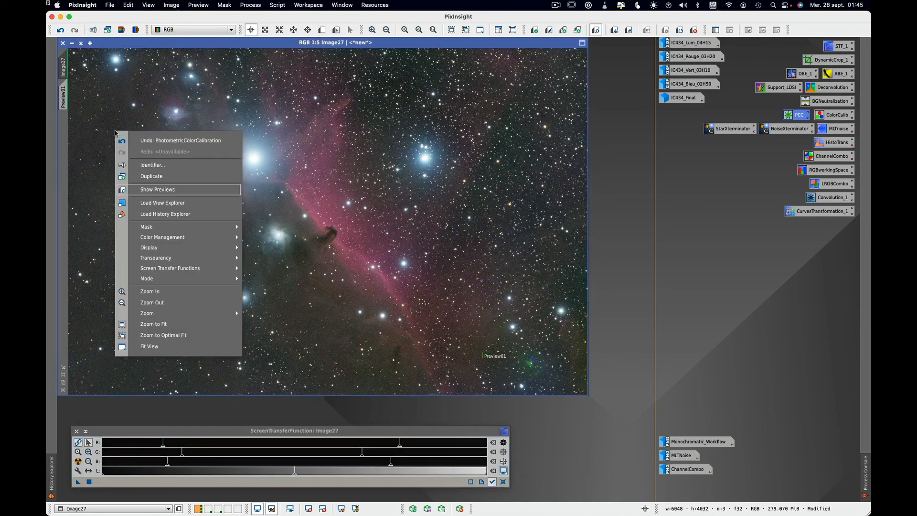
{"action": "left_click", "coordinate": [162, 214]}
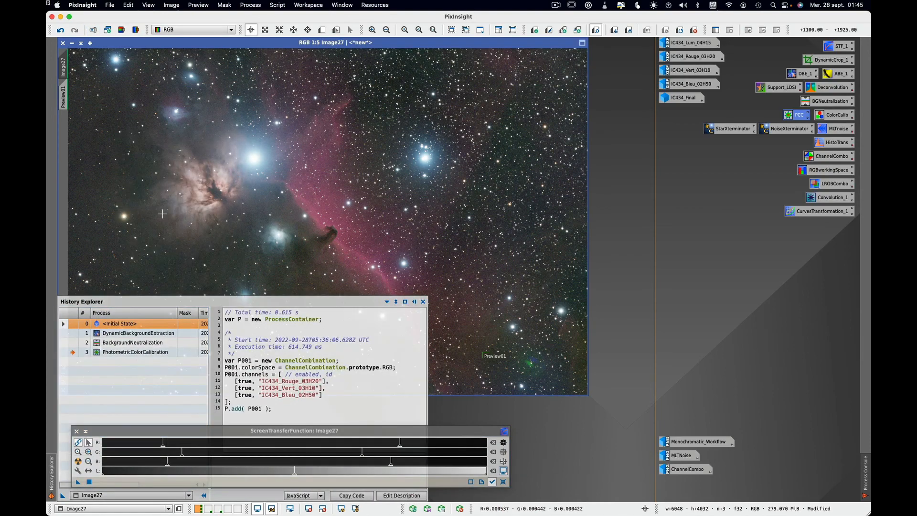
{"action": "left_click", "coordinate": [74, 344]}
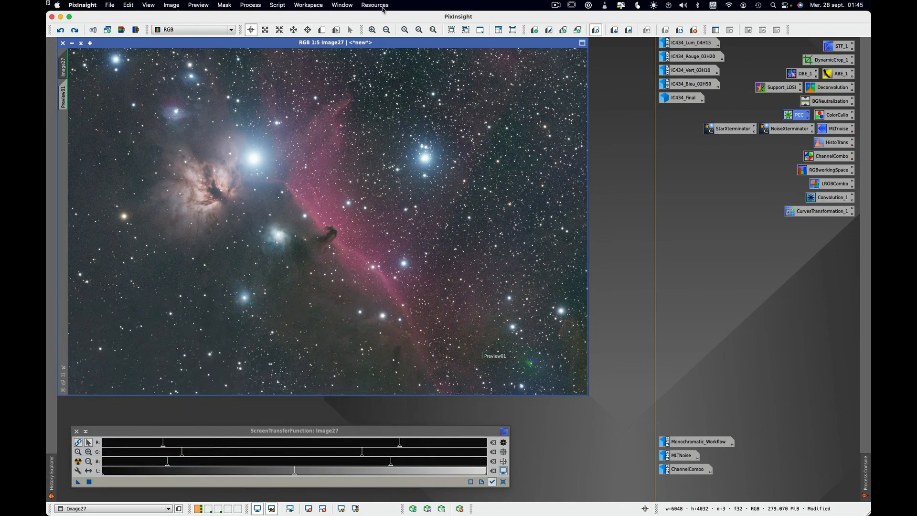
Open ColorCalibration and set its background reference image to Image27->Preview01.
{"action": "left_click", "coordinate": [253, 6]}
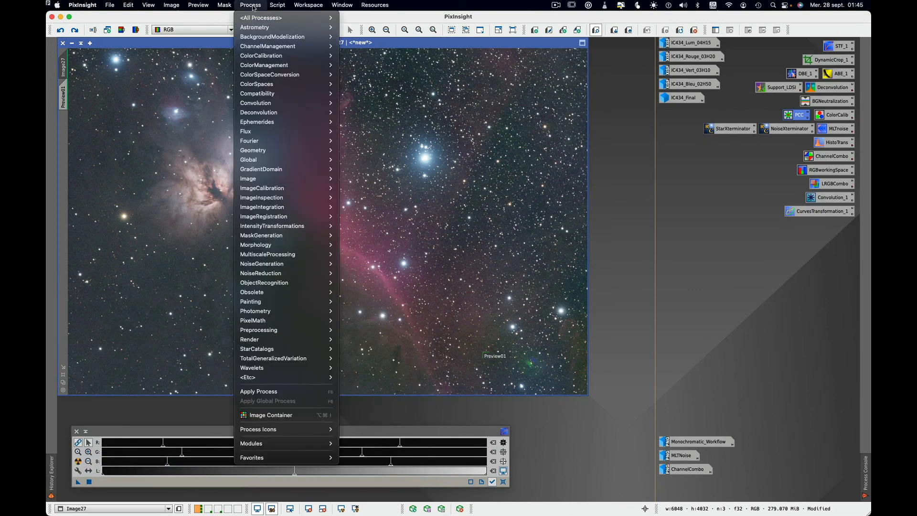
{"action": "mouse_move", "coordinate": [260, 57]}
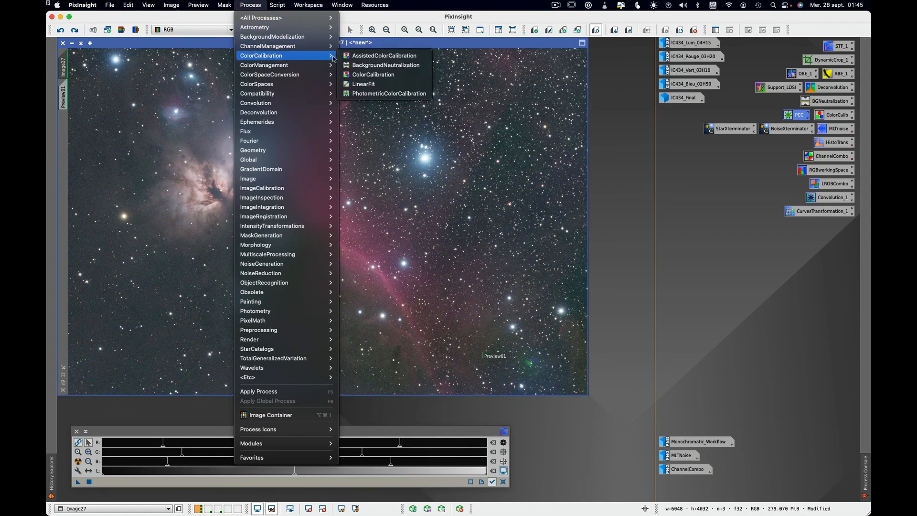
{"action": "left_click", "coordinate": [398, 78]}
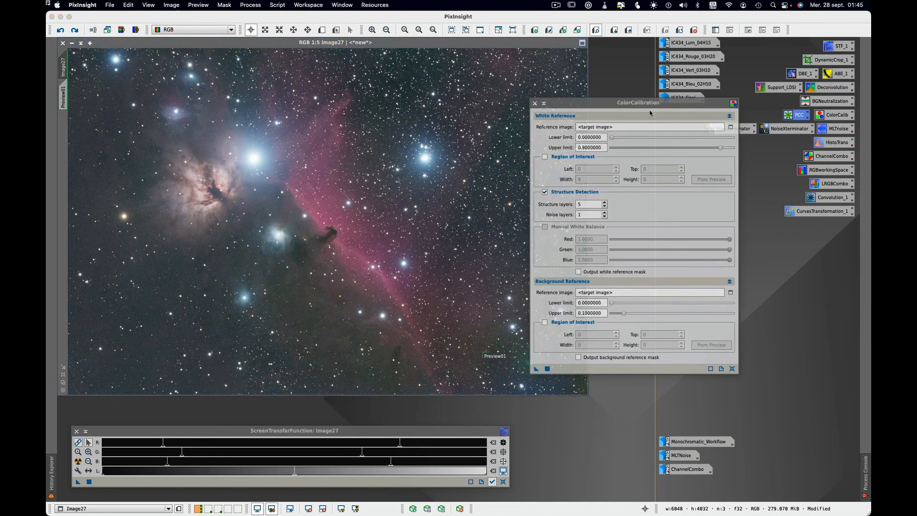
{"action": "left_click_drag", "start_coordinate": [652, 105], "coordinate": [681, 121]}
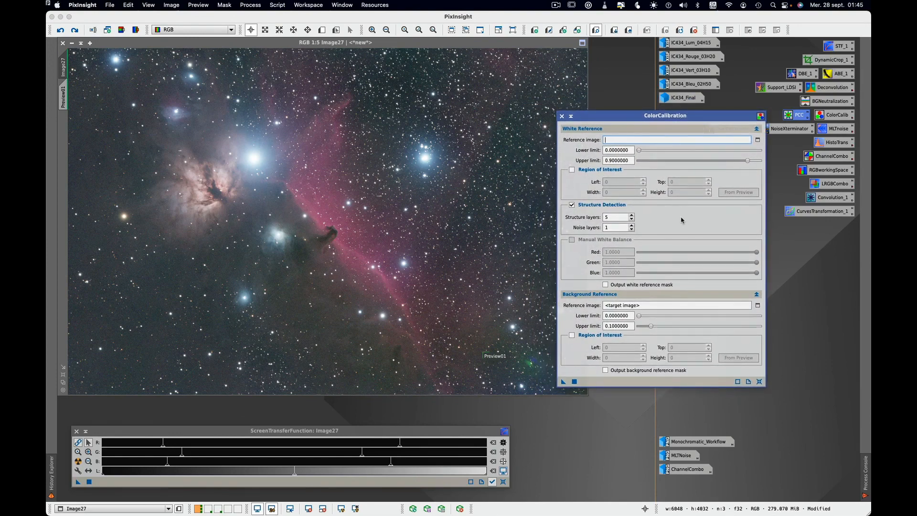
{"action": "mouse_move", "coordinate": [681, 220]}
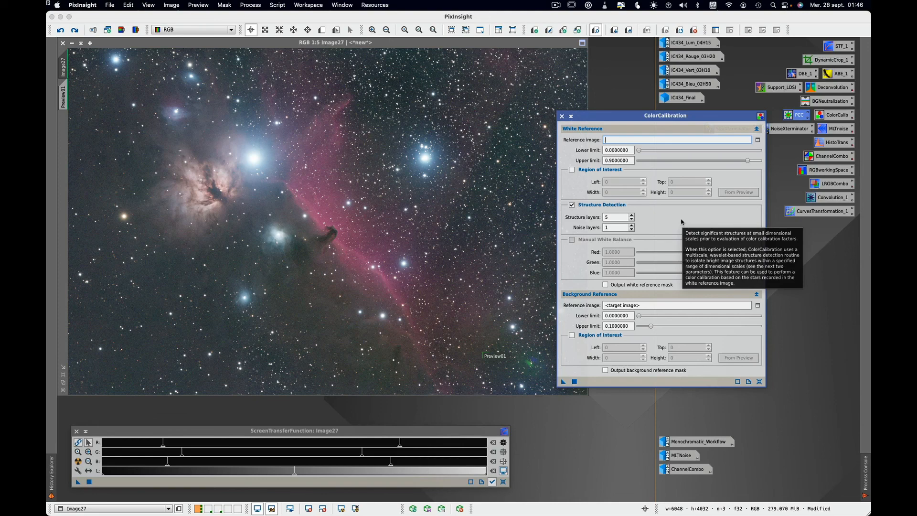
{"action": "left_click", "coordinate": [758, 305]}
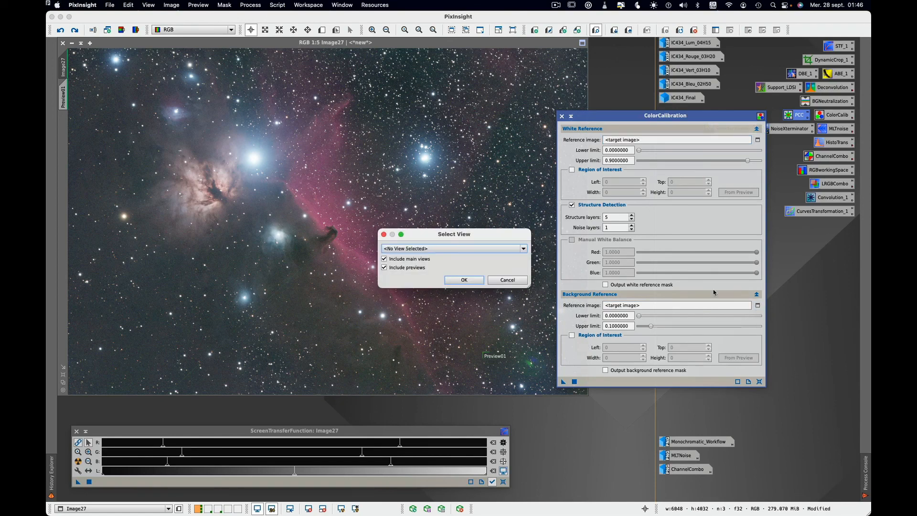
{"action": "left_click", "coordinate": [505, 249]}
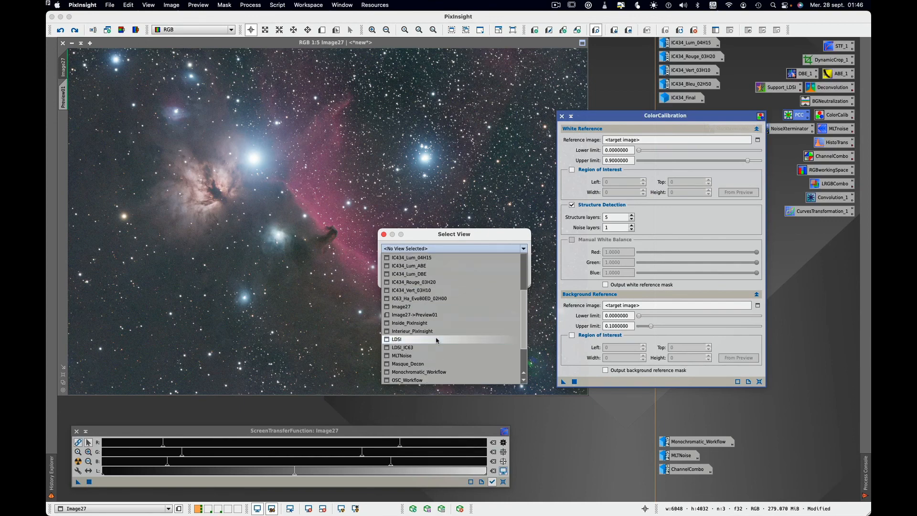
{"action": "left_click", "coordinate": [413, 315]}
{"action": "left_click", "coordinate": [464, 280]}
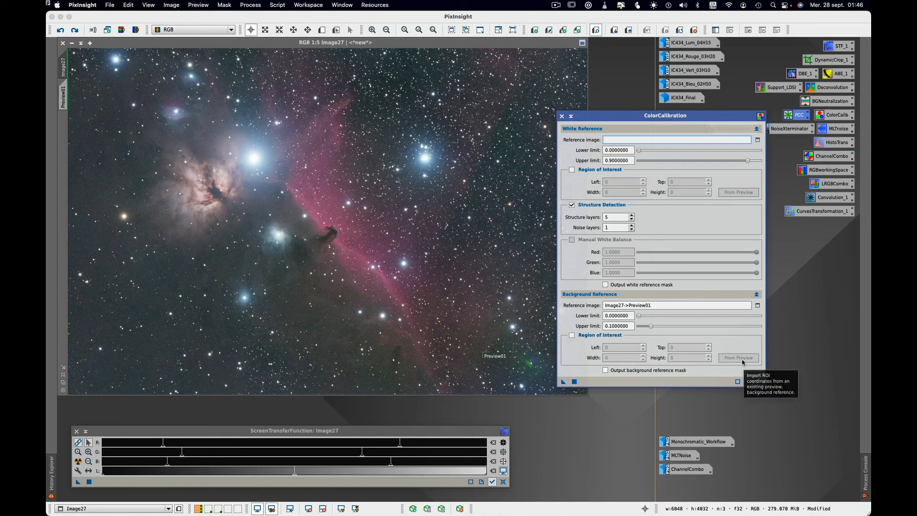
Run ColorCalibration on the RGB image with white reference mask output enabled, then inspect and close the generated mask.
{"action": "left_click", "coordinate": [604, 285]}
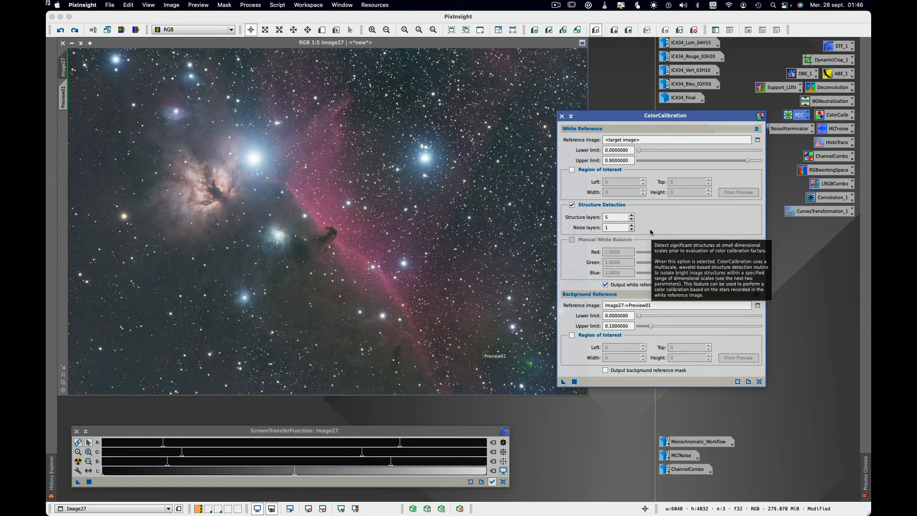
{"action": "left_click", "coordinate": [563, 382]}
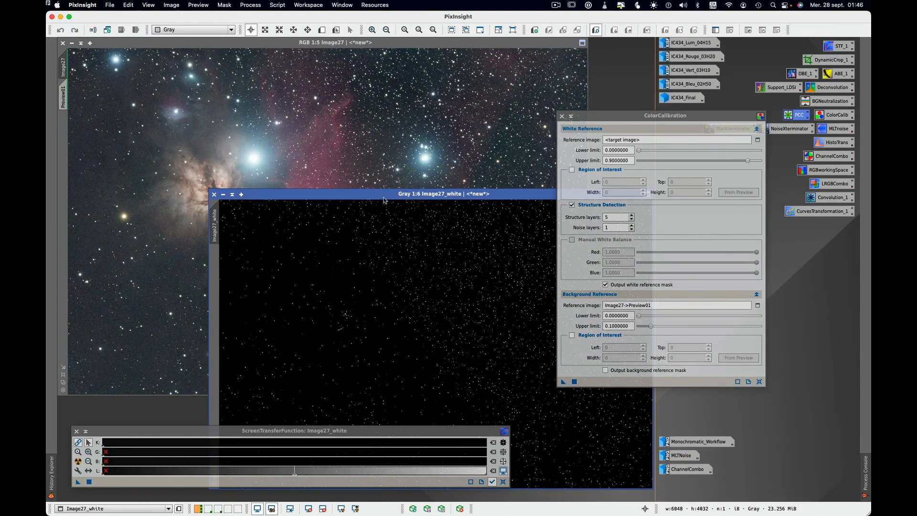
{"action": "left_click_drag", "start_coordinate": [383, 197], "coordinate": [272, 77]}
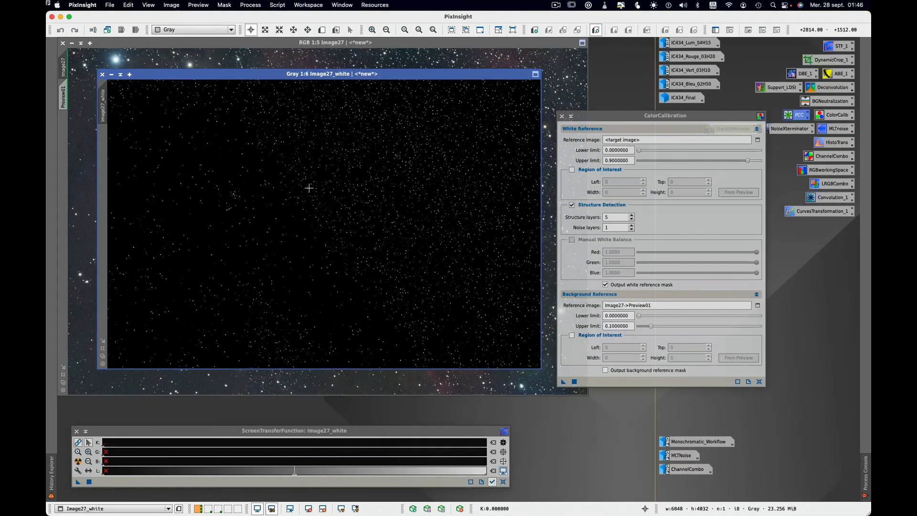
{"action": "left_click", "coordinate": [102, 74]}
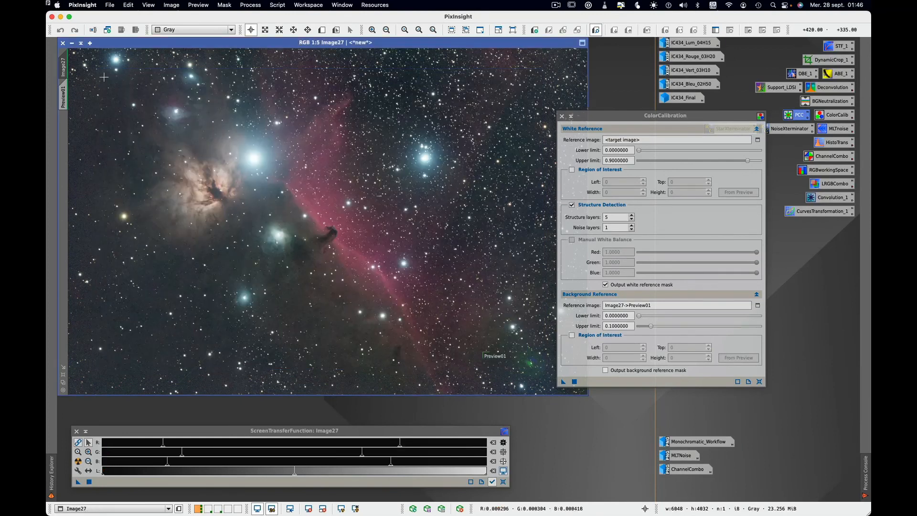
Close ColorCalibration and compare the RGB image under a linked automatic screen stretch, then leave it with an unlinked one.
{"action": "left_click", "coordinate": [561, 117]}
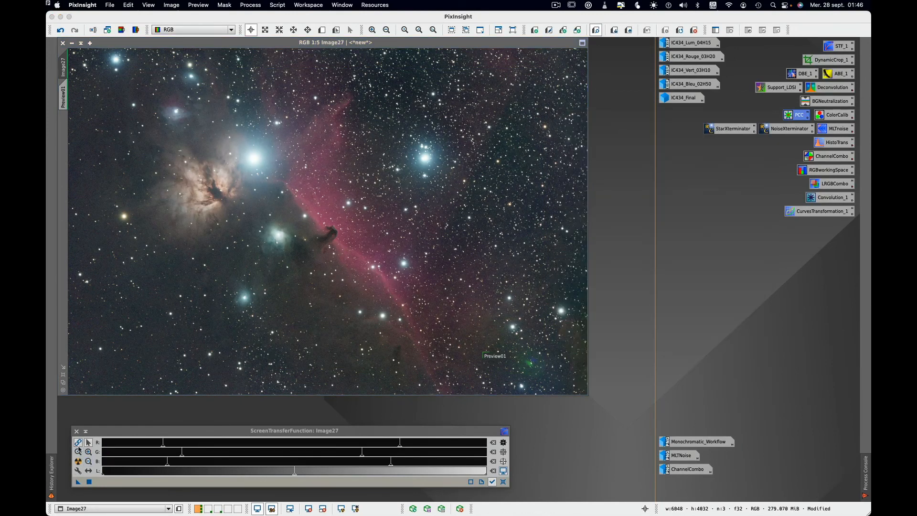
{"action": "left_click", "coordinate": [78, 461]}
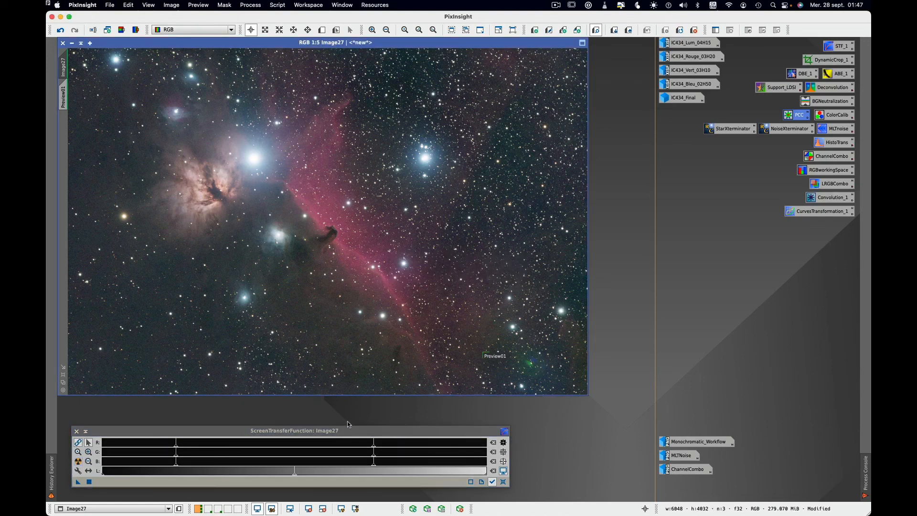
{"action": "left_click", "coordinate": [77, 442]}
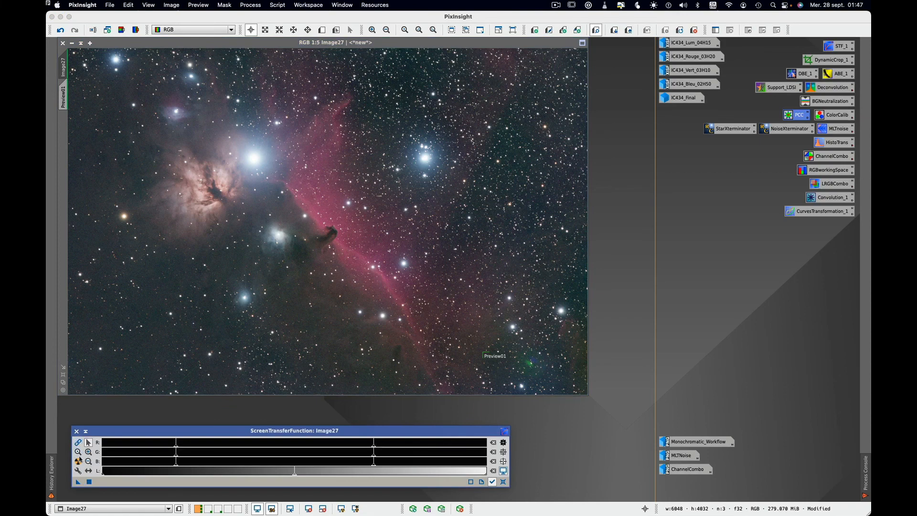
{"action": "left_click", "coordinate": [78, 462]}
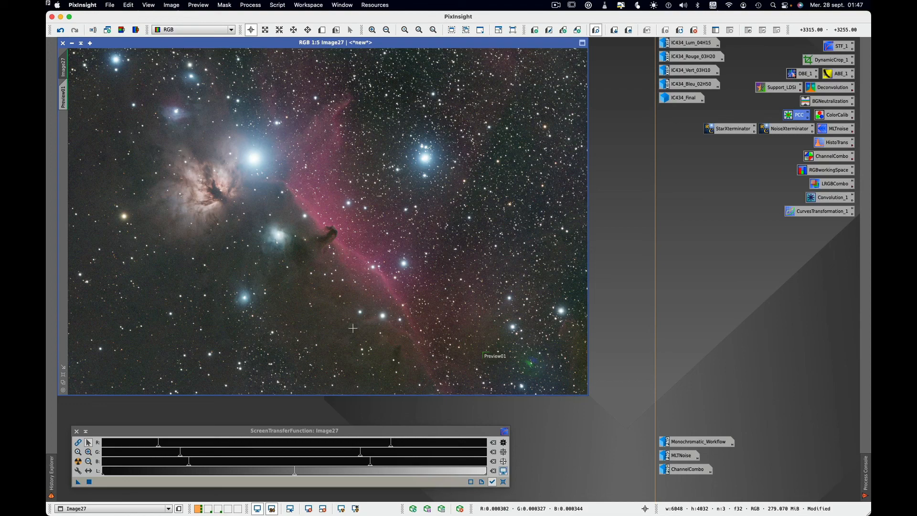
Consult the ChannelCombo workflow diagram, put it away, and delete all previews from the RGB image.
{"action": "double_click", "coordinate": [697, 471]}
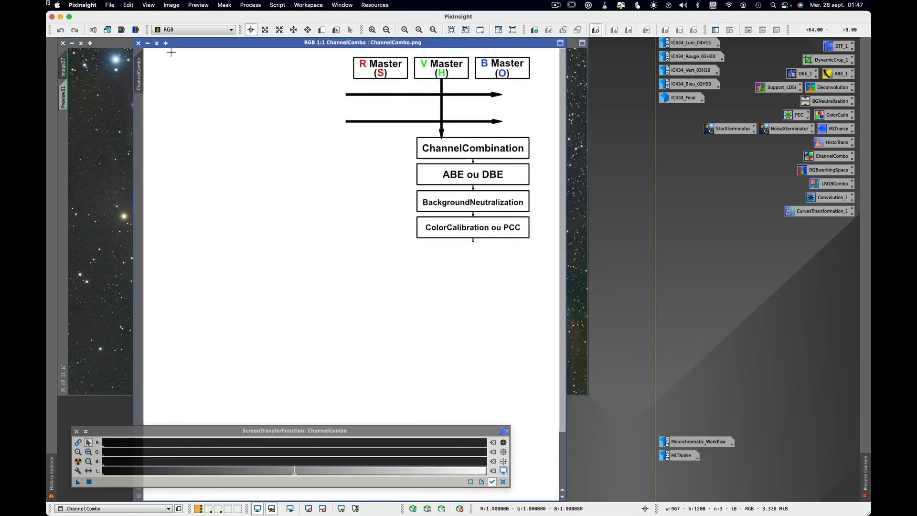
{"action": "left_click", "coordinate": [146, 44]}
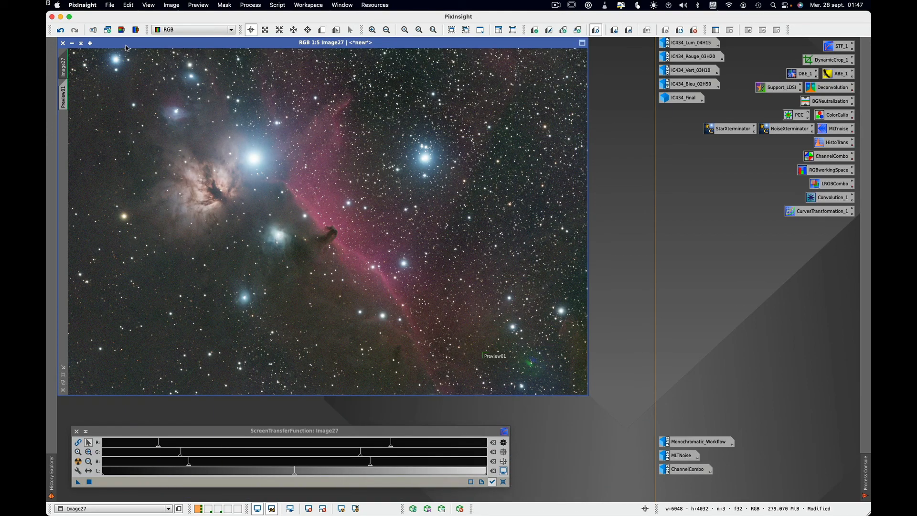
{"action": "left_click", "coordinate": [199, 6]}
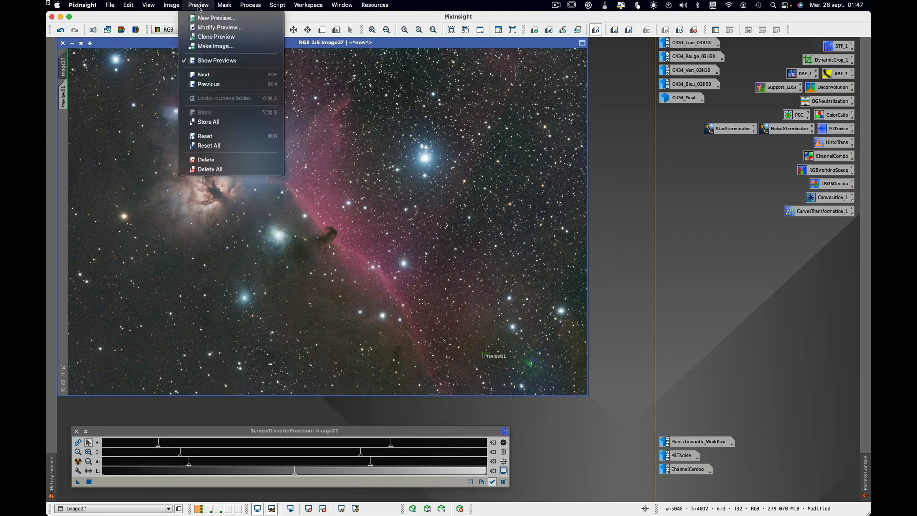
{"action": "left_click", "coordinate": [204, 169]}
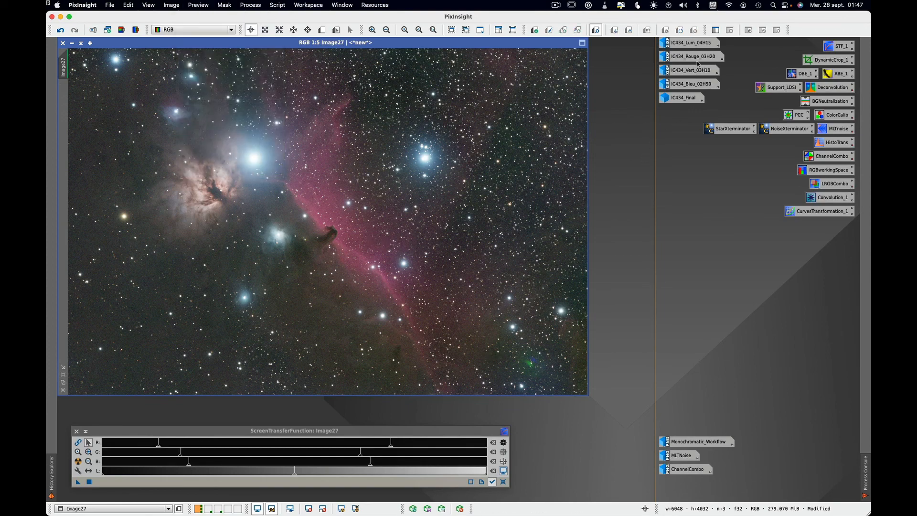
View the IC434_Lum_04H15 luminance master, minimise it, and display only the red channel of the RGB image.
{"action": "double_click", "coordinate": [688, 43]}
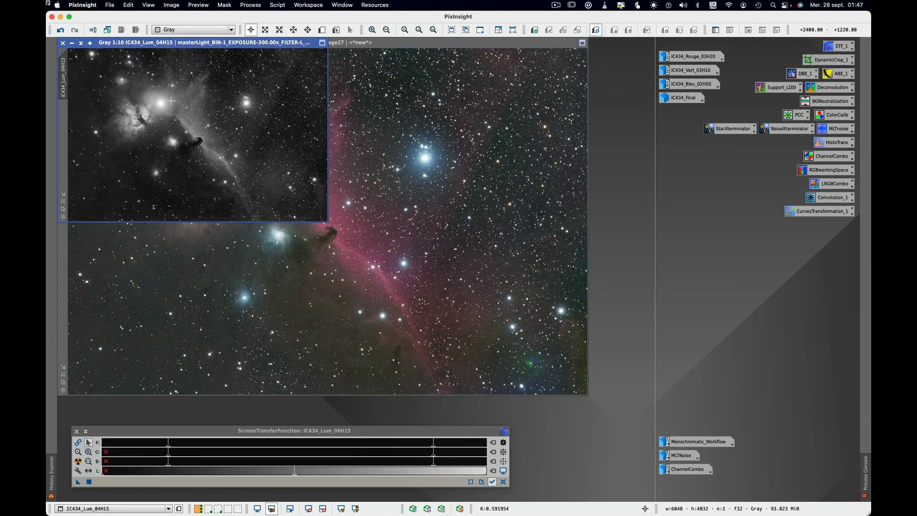
{"action": "left_click", "coordinate": [71, 44]}
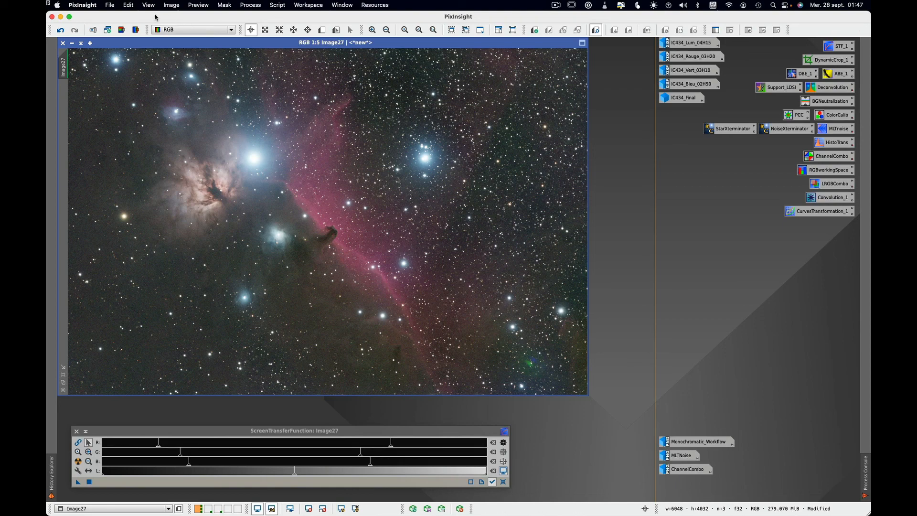
{"action": "left_click", "coordinate": [218, 32]}
{"action": "left_click", "coordinate": [206, 50]}
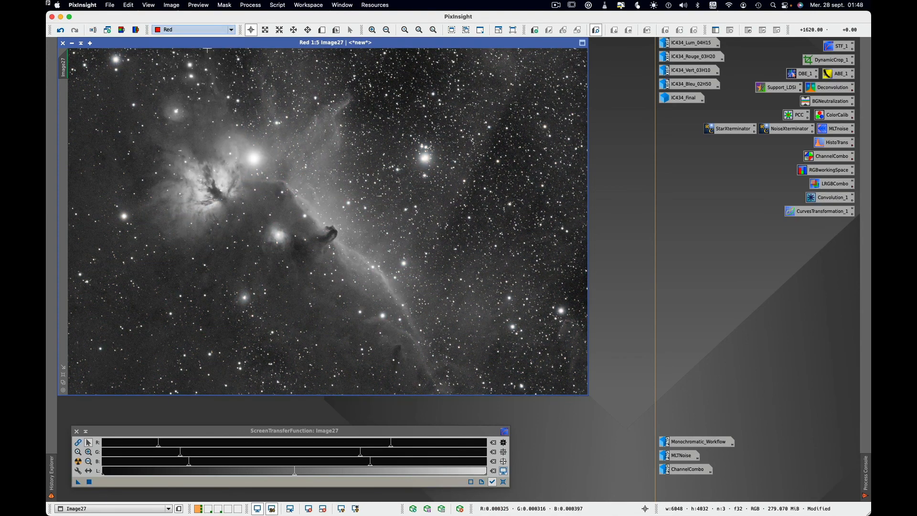
Inspect the green and blue channels of the RGB image one after the other, and return to the full RGB display.
{"action": "left_click", "coordinate": [200, 31]}
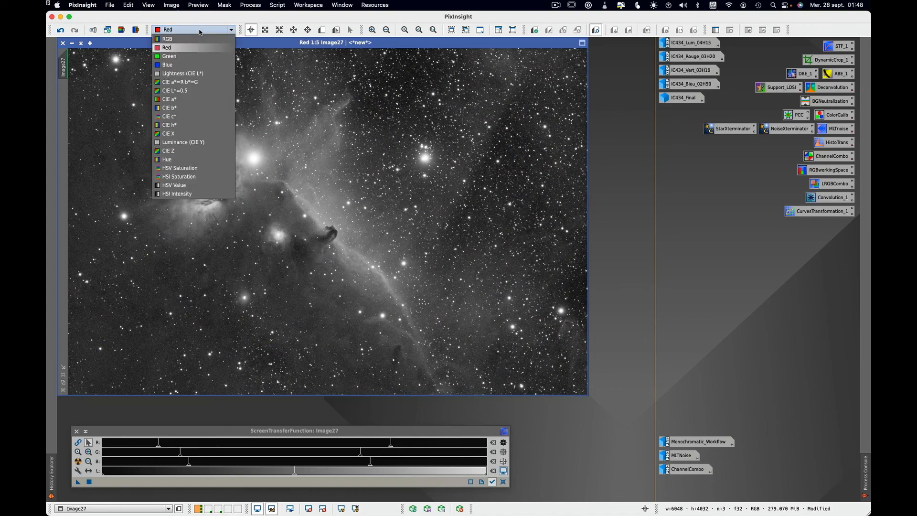
{"action": "left_click", "coordinate": [193, 56]}
{"action": "left_click", "coordinate": [192, 34]}
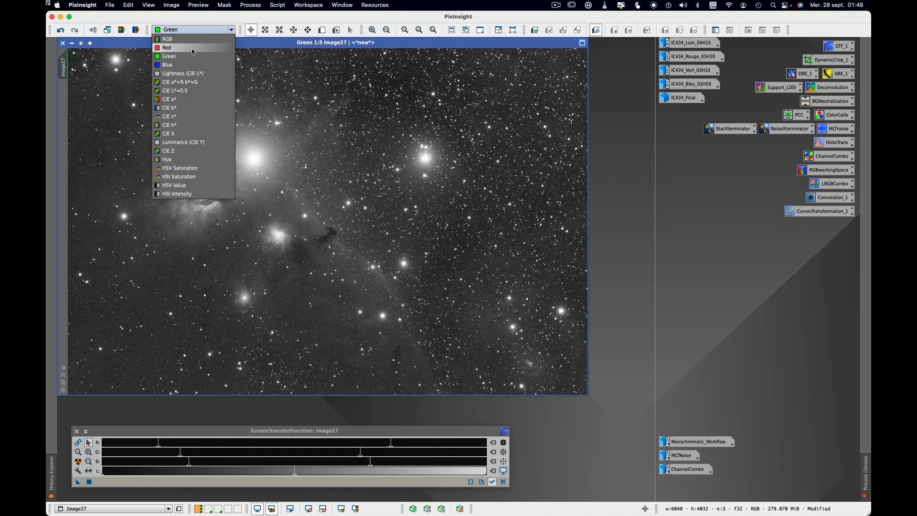
{"action": "left_click", "coordinate": [192, 66]}
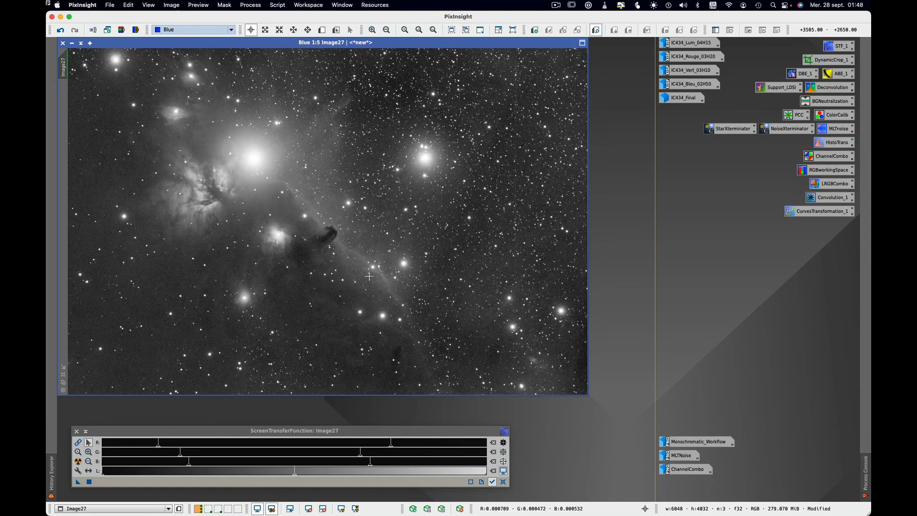
{"action": "left_click", "coordinate": [201, 32]}
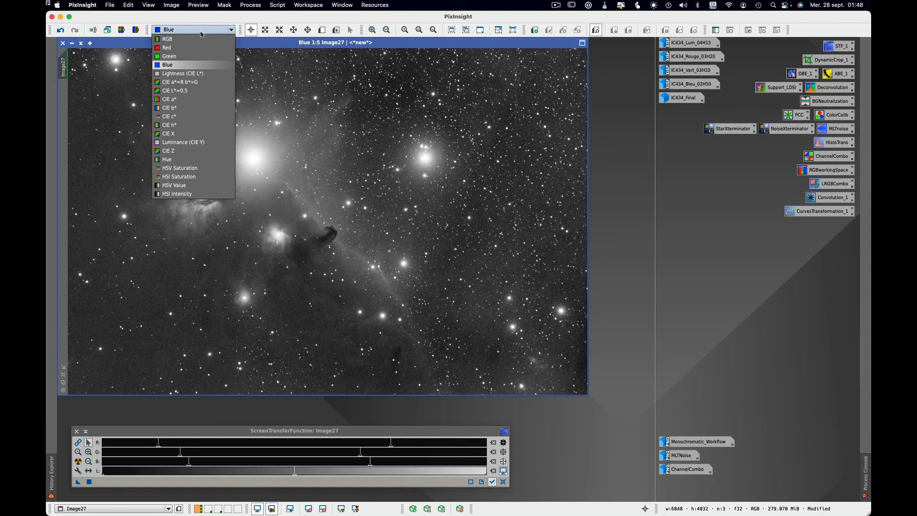
{"action": "left_click", "coordinate": [194, 40]}
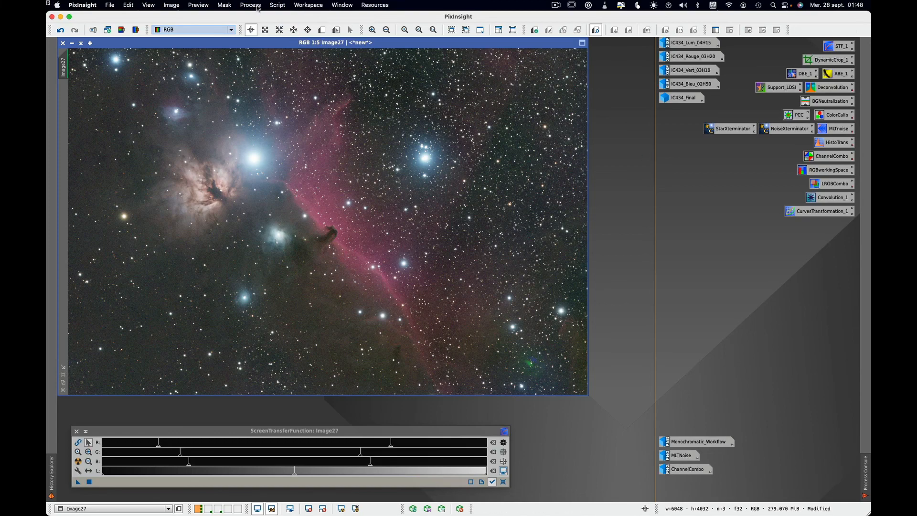
Open the RGBWorkingSpace process and load the working space settings of the RGB image Image27.
{"action": "left_click", "coordinate": [257, 6]}
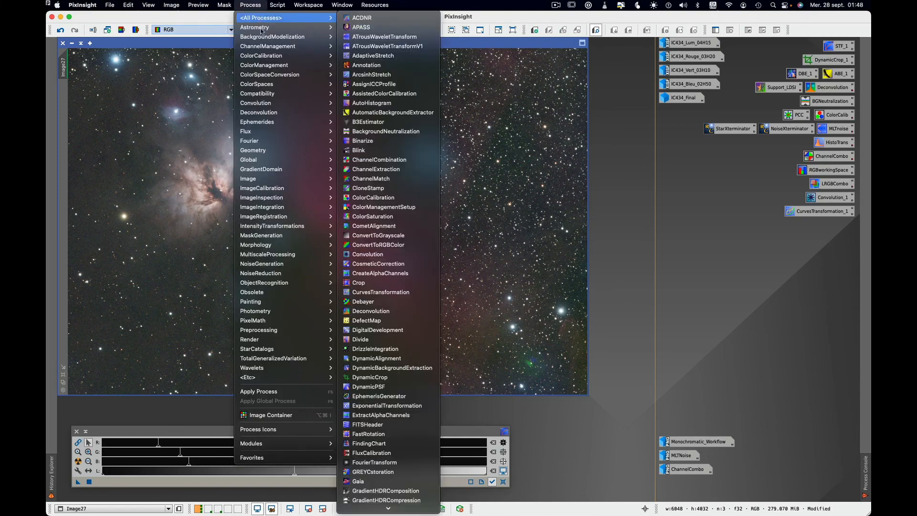
{"action": "mouse_move", "coordinate": [267, 68]}
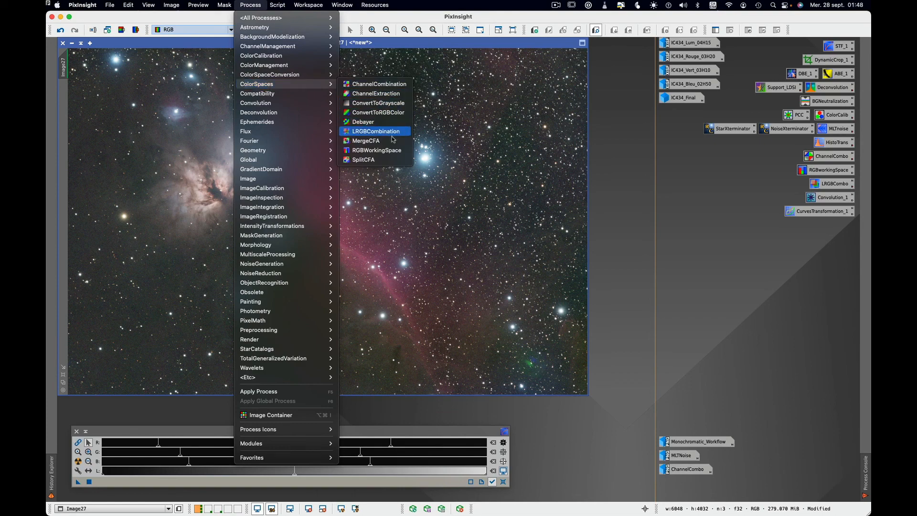
{"action": "left_click", "coordinate": [368, 151]}
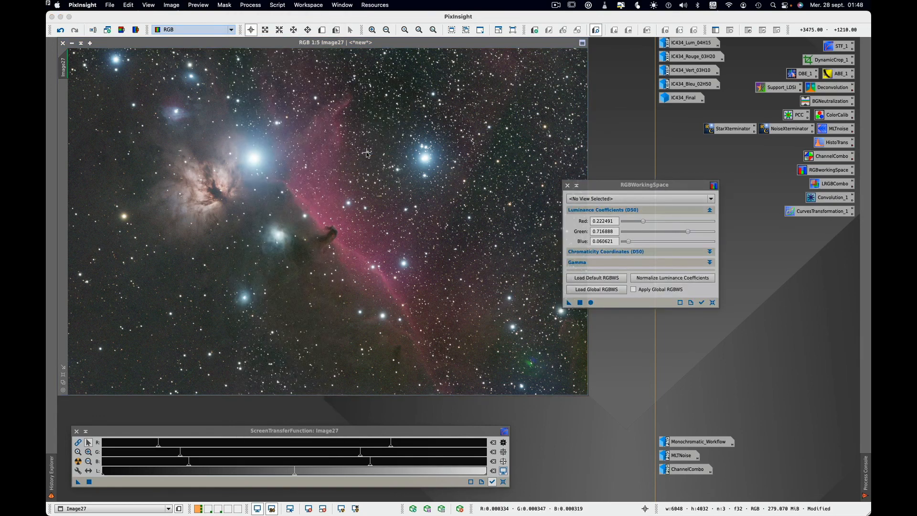
{"action": "left_click", "coordinate": [711, 198]}
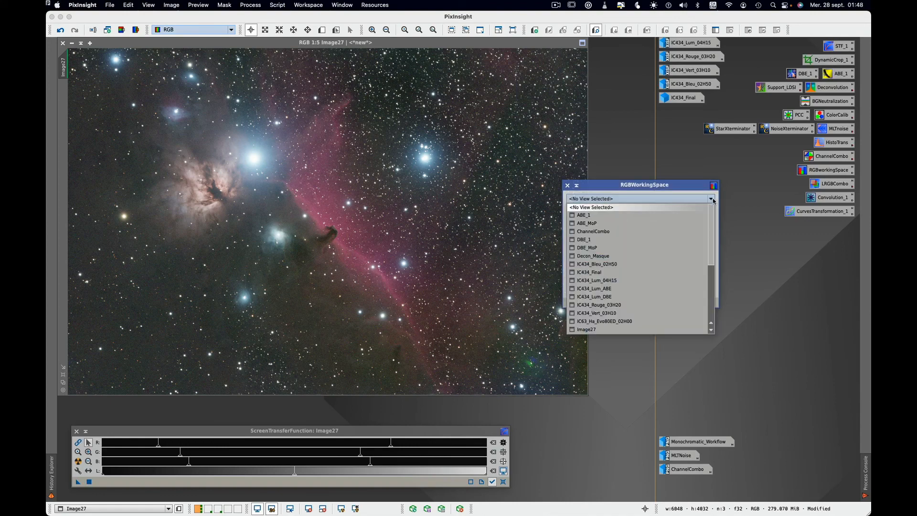
{"action": "left_click", "coordinate": [609, 330]}
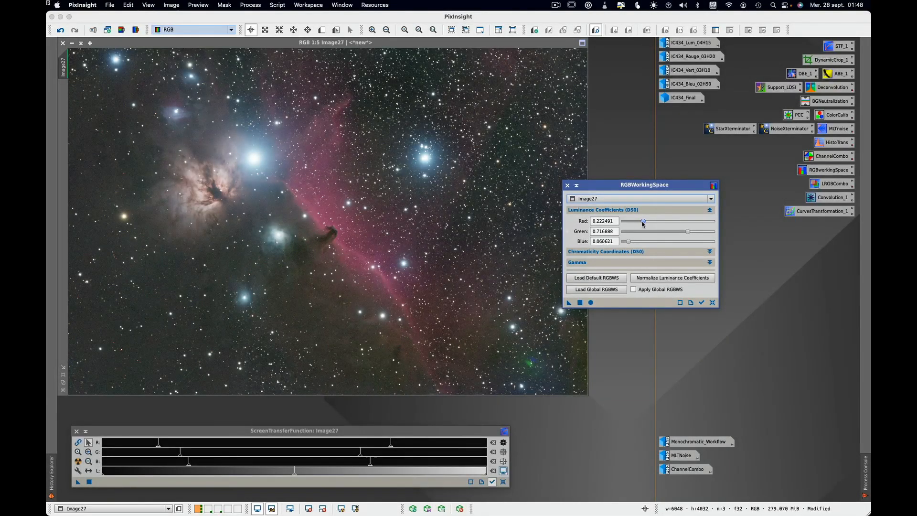
Set the red, green and blue luminance coefficients to 1.000000, apply RGBWorkingSpace to the RGB image, and close the process.
{"action": "left_click_drag", "start_coordinate": [643, 223], "coordinate": [729, 233]}
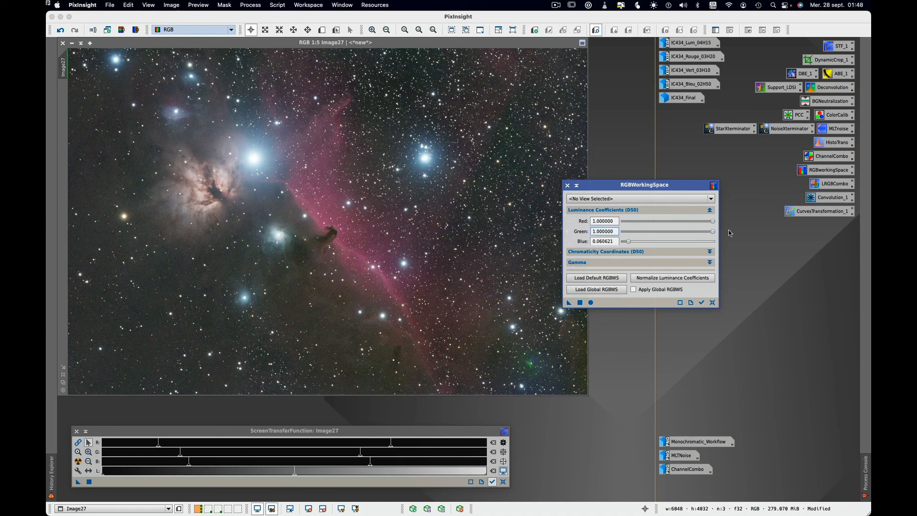
{"action": "left_click_drag", "start_coordinate": [629, 241], "coordinate": [724, 239]}
{"action": "left_click_drag", "start_coordinate": [568, 304], "coordinate": [417, 281]}
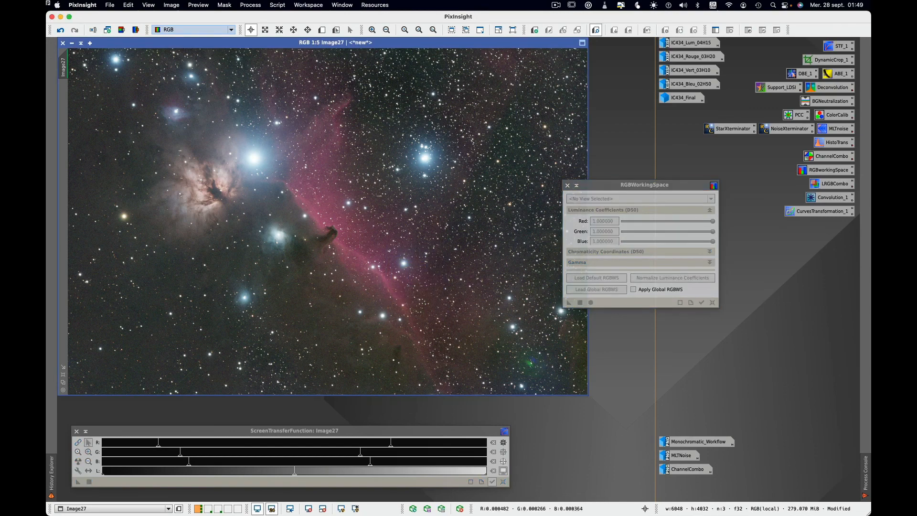
{"action": "left_click", "coordinate": [567, 186]}
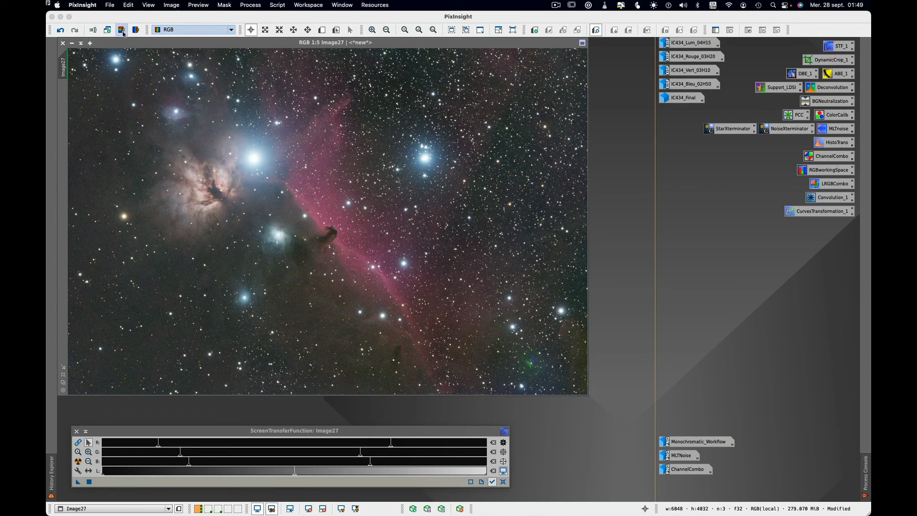
Extract the luminance of the RGB image as a separate grayscale image, and give it an automatic screen stretch.
{"action": "left_click", "coordinate": [140, 45]}
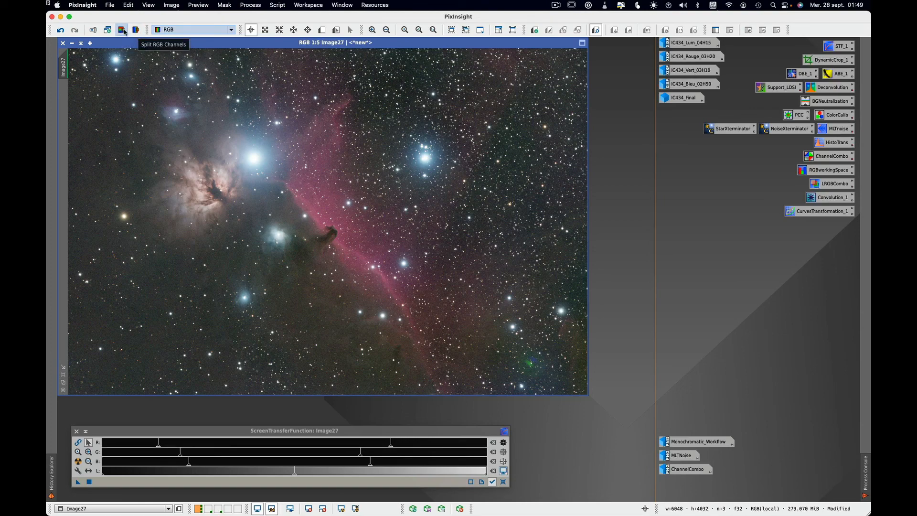
{"action": "left_click", "coordinate": [123, 31]}
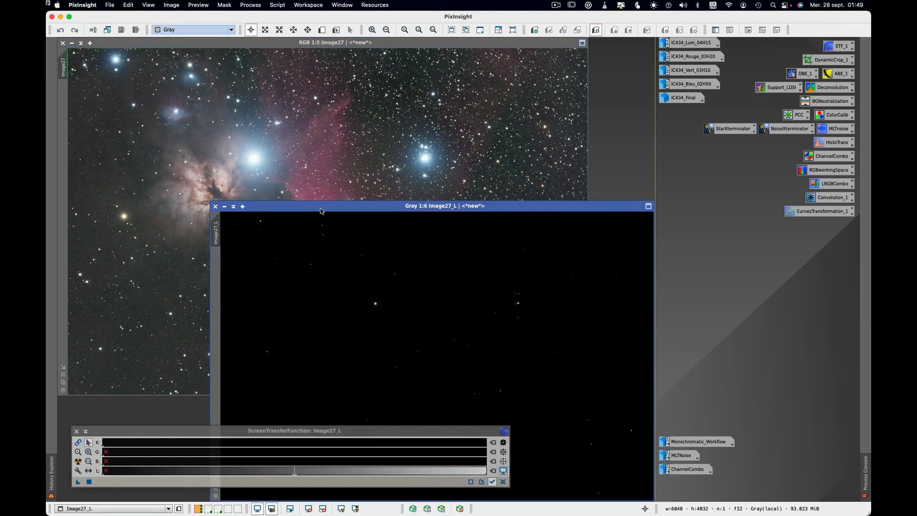
{"action": "left_click_drag", "start_coordinate": [315, 208], "coordinate": [210, 87]}
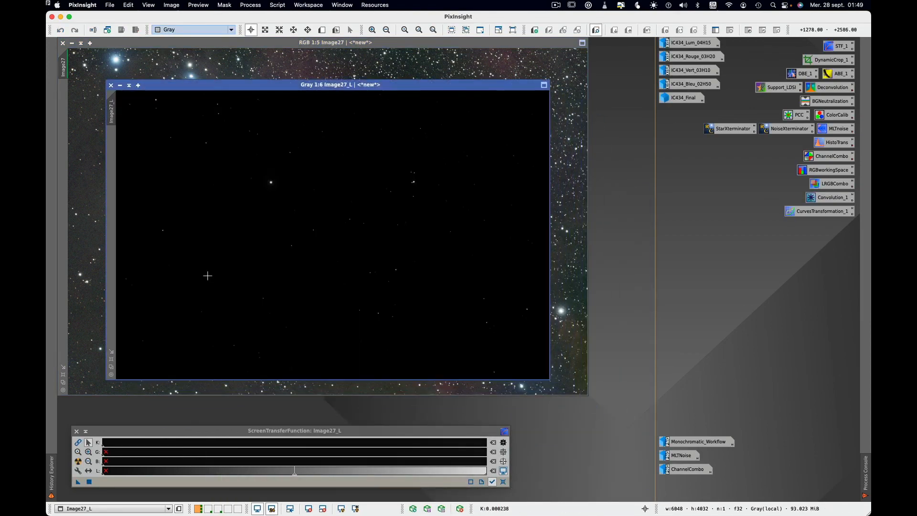
{"action": "left_click", "coordinate": [78, 462]}
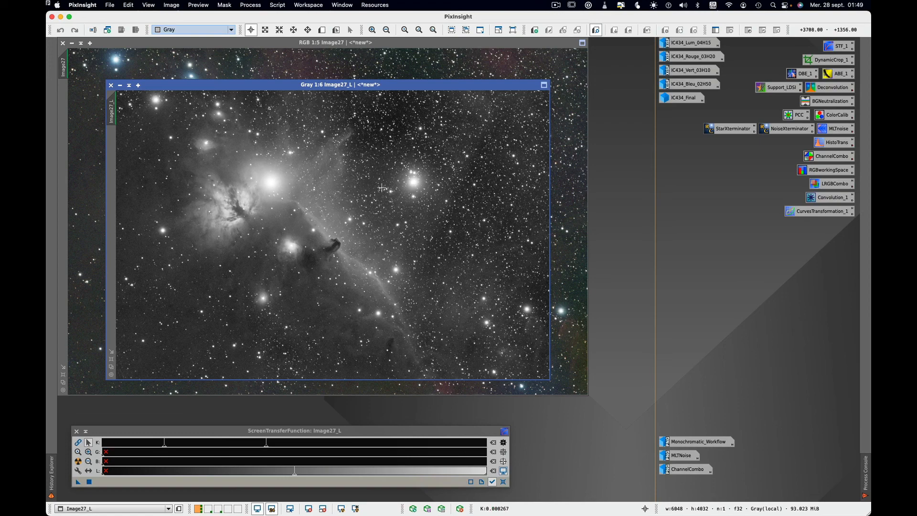
Restore the IC434_Lum_04H15 master, examine its processing history, and bring the extracted luminance image back to the front.
{"action": "double_click", "coordinate": [686, 43]}
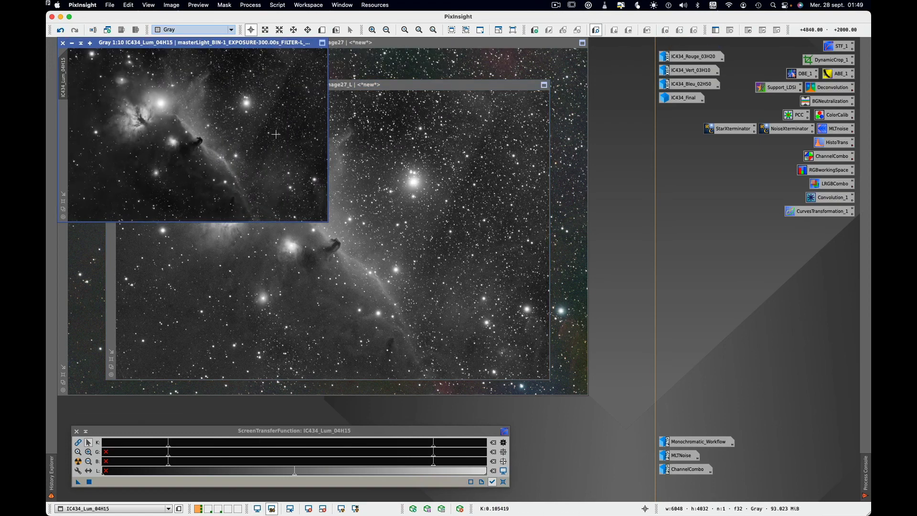
{"action": "right_click", "coordinate": [216, 154]}
{"action": "left_click", "coordinate": [263, 235]}
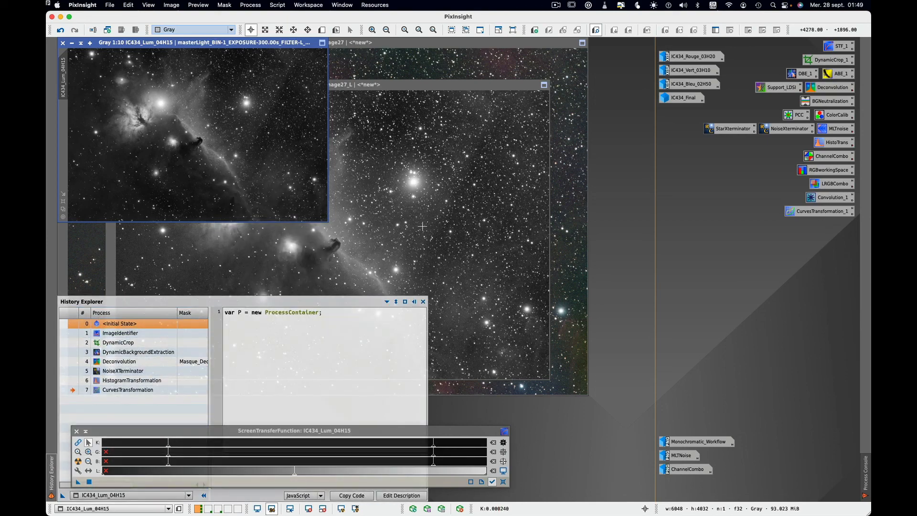
{"action": "left_click", "coordinate": [200, 263]}
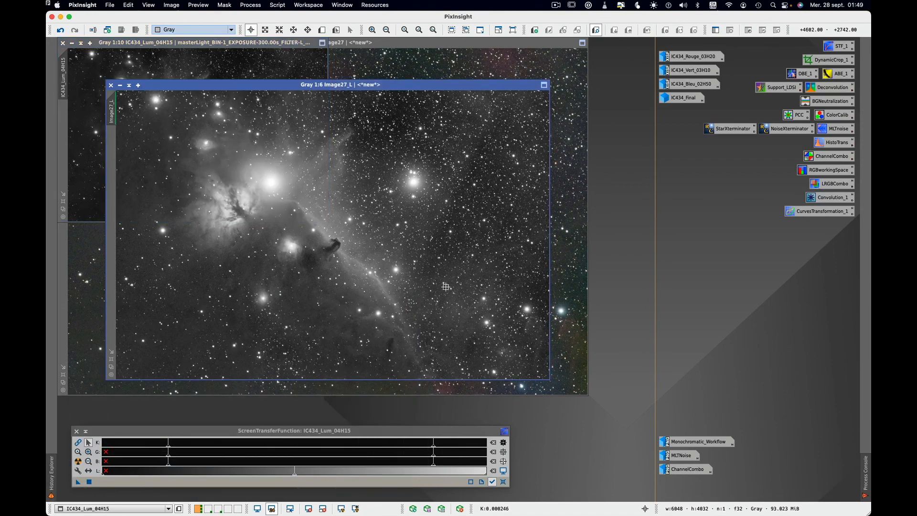